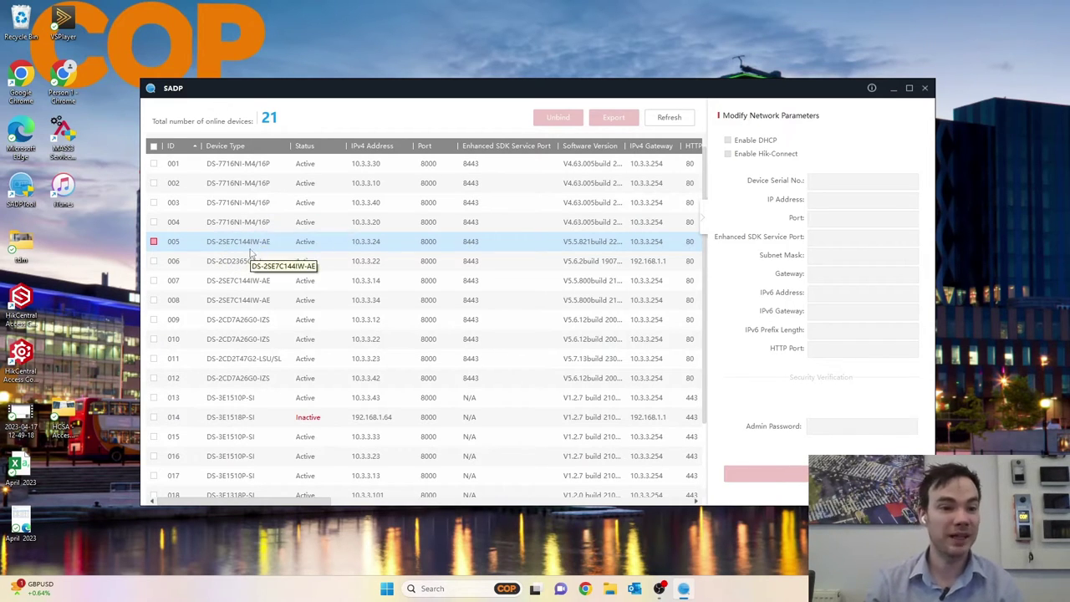
Select camera 005 at 10.3.3.24 in SADP and open its web login page in Chrome.
left_click(320, 258, "ctrl")
left_click(372, 243)
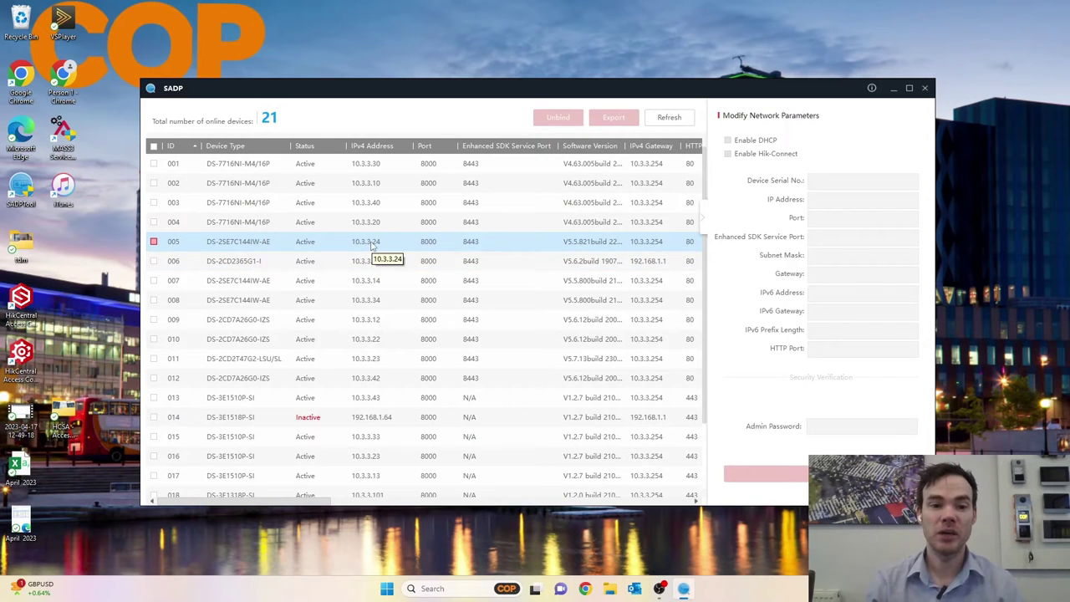
double_click(372, 243)
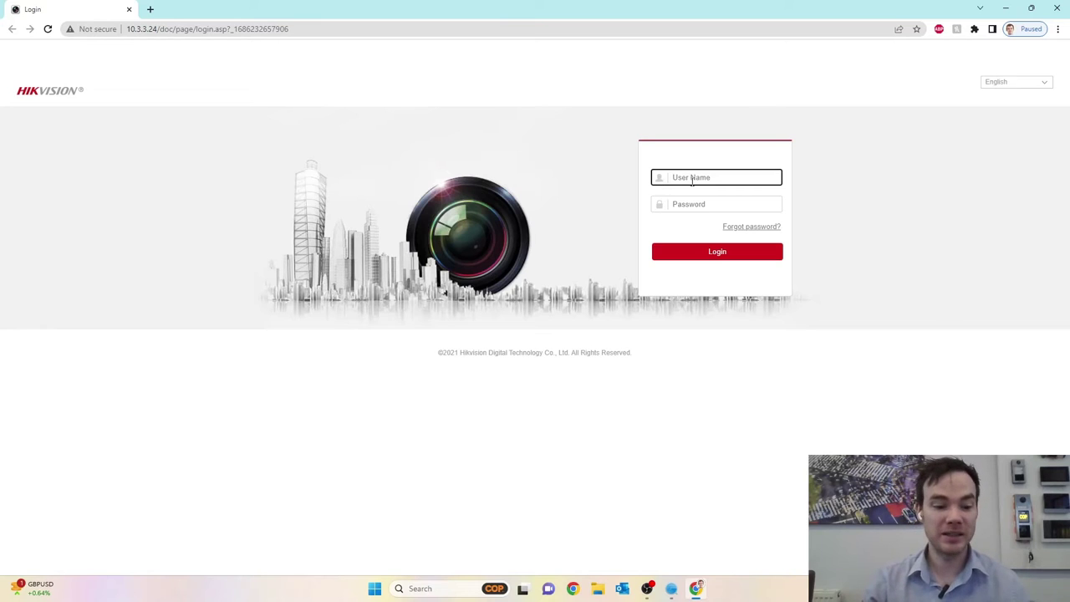
Log in as admin with the account password and start live view on both camera channels.
key("Tab")
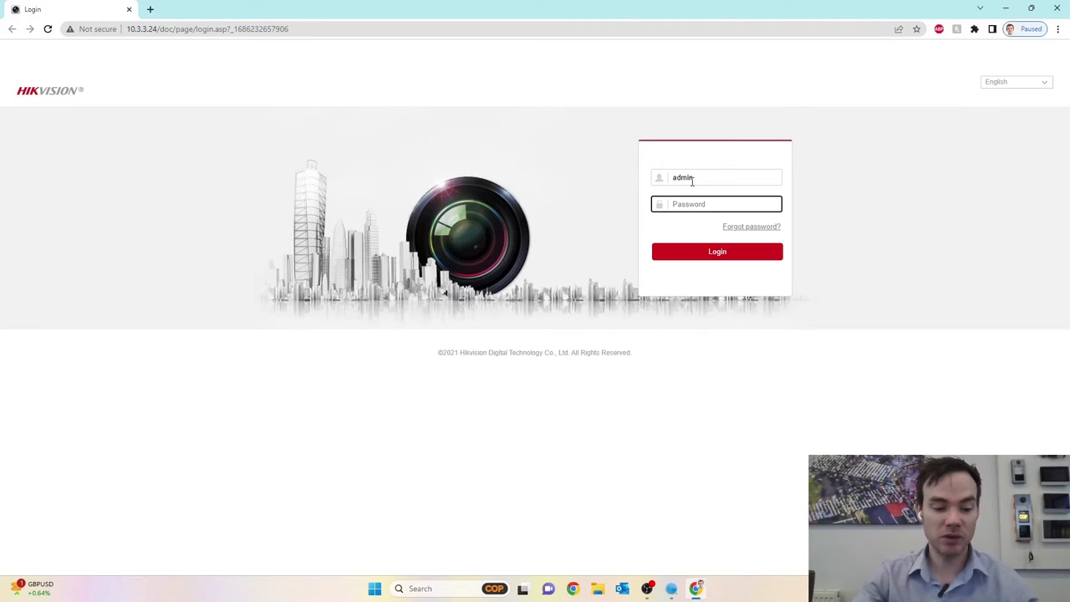
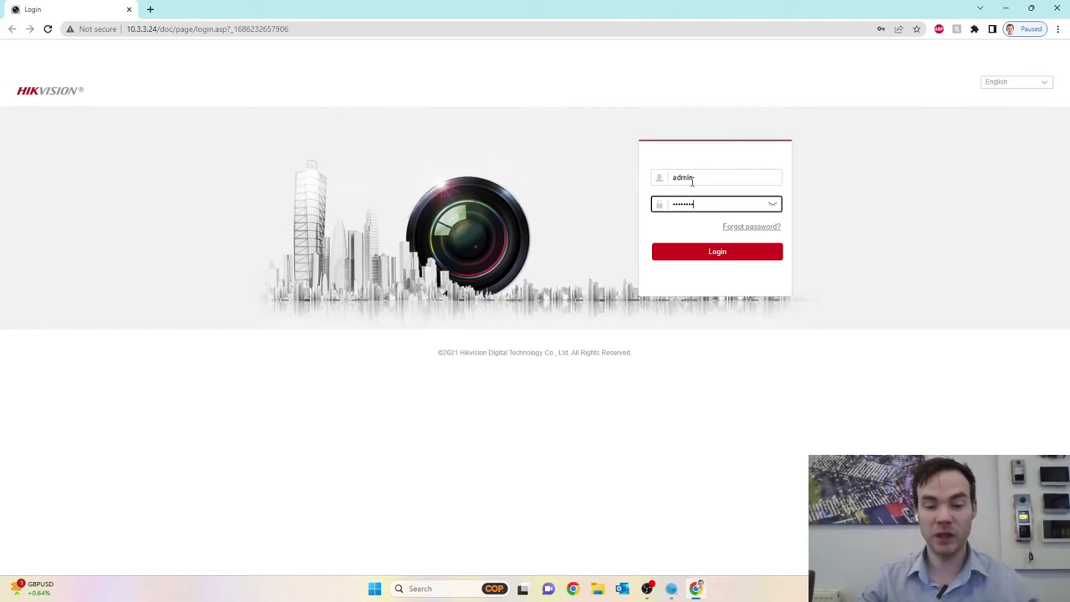
left_click(701, 255)
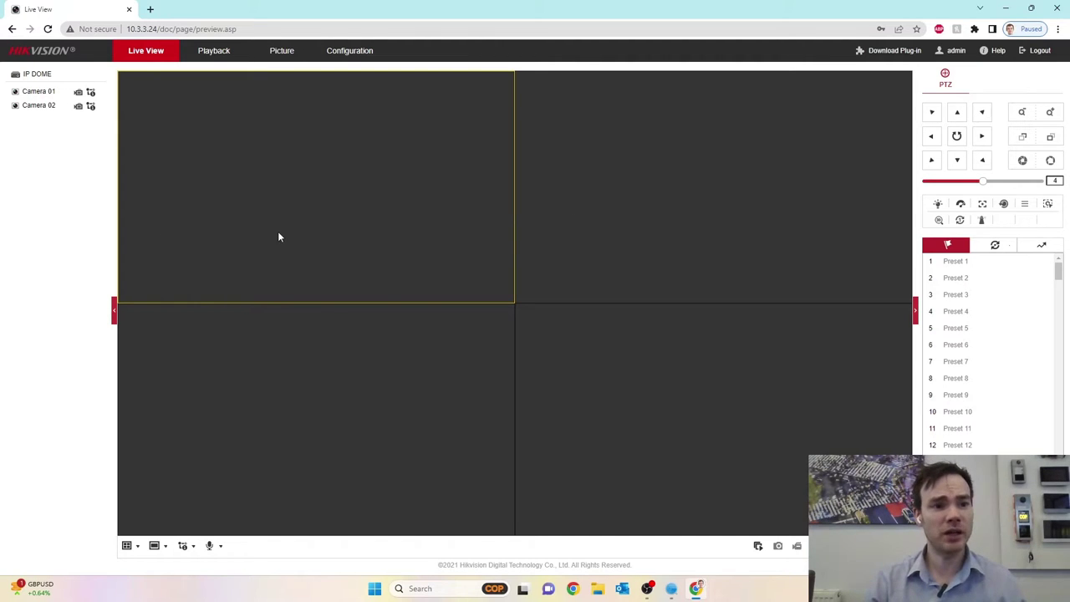
left_click(758, 546)
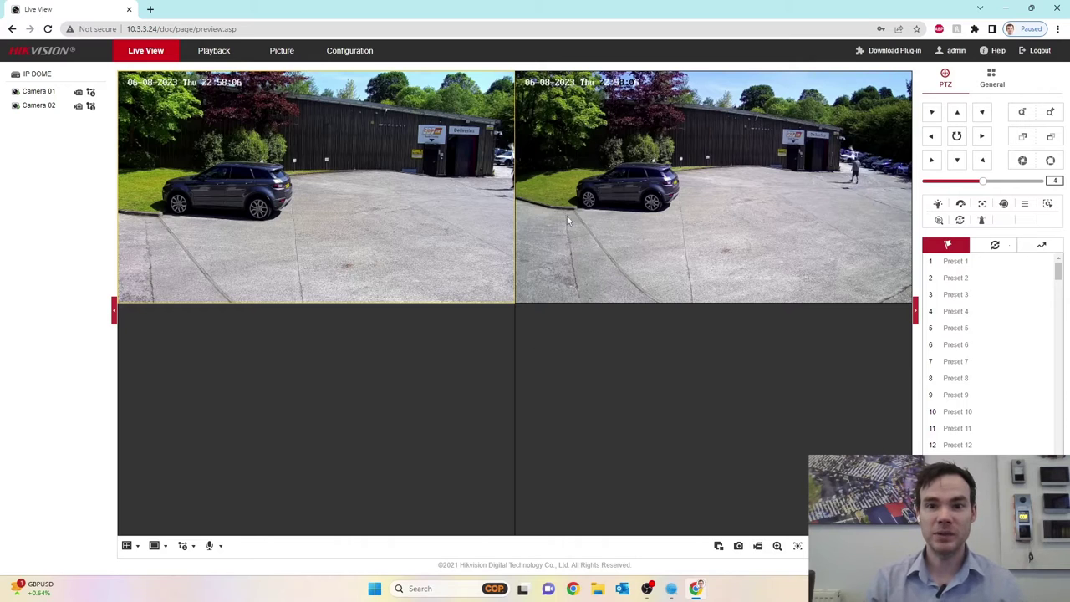
Sync the camera clock with the computer time in System Settings and save it.
left_click(351, 52)
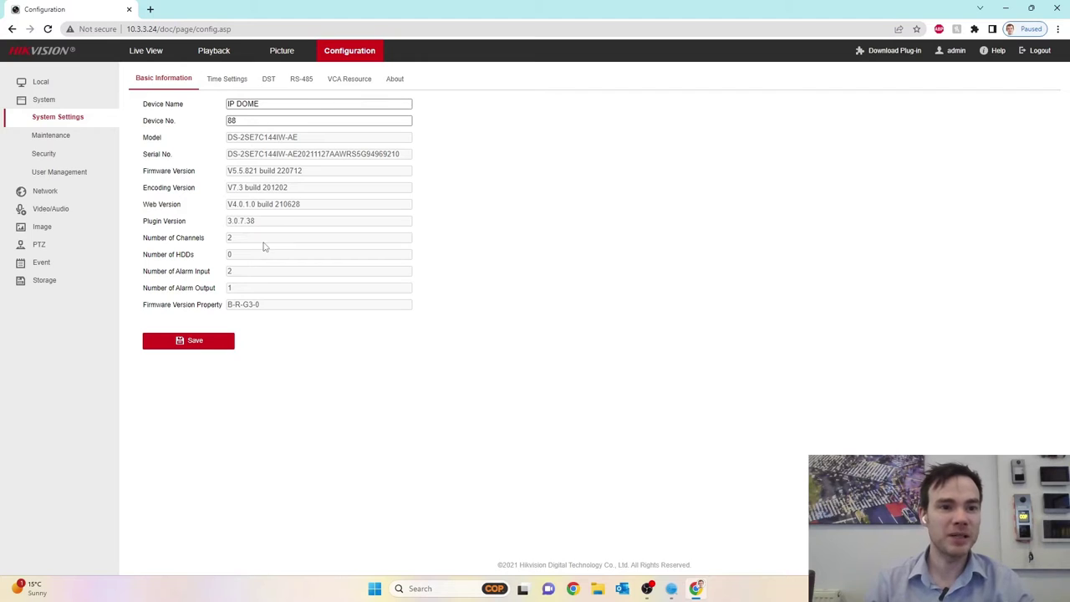
left_click(234, 84)
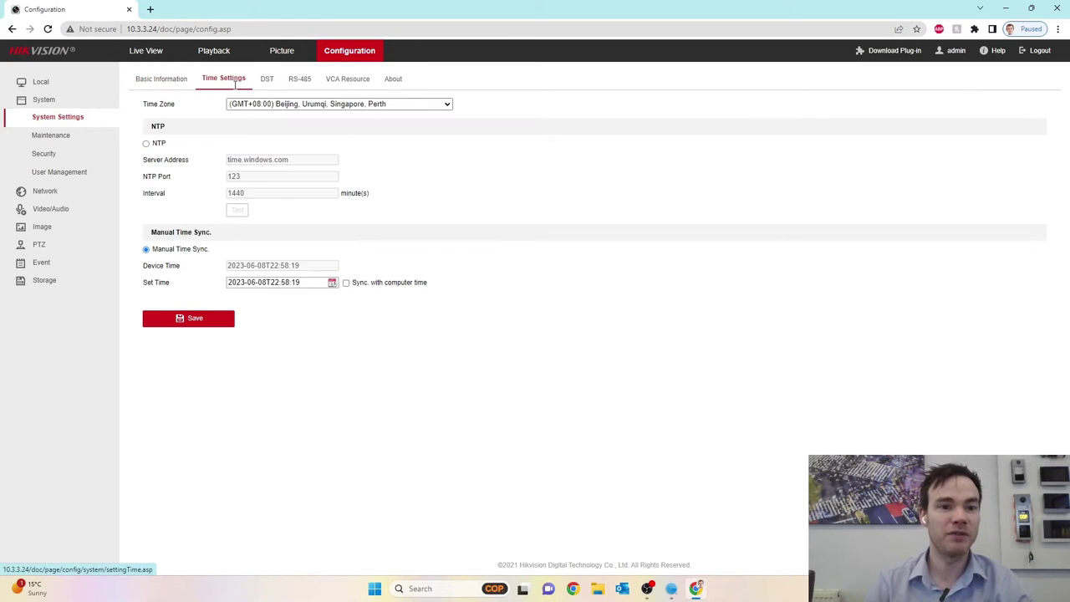
left_click(346, 283)
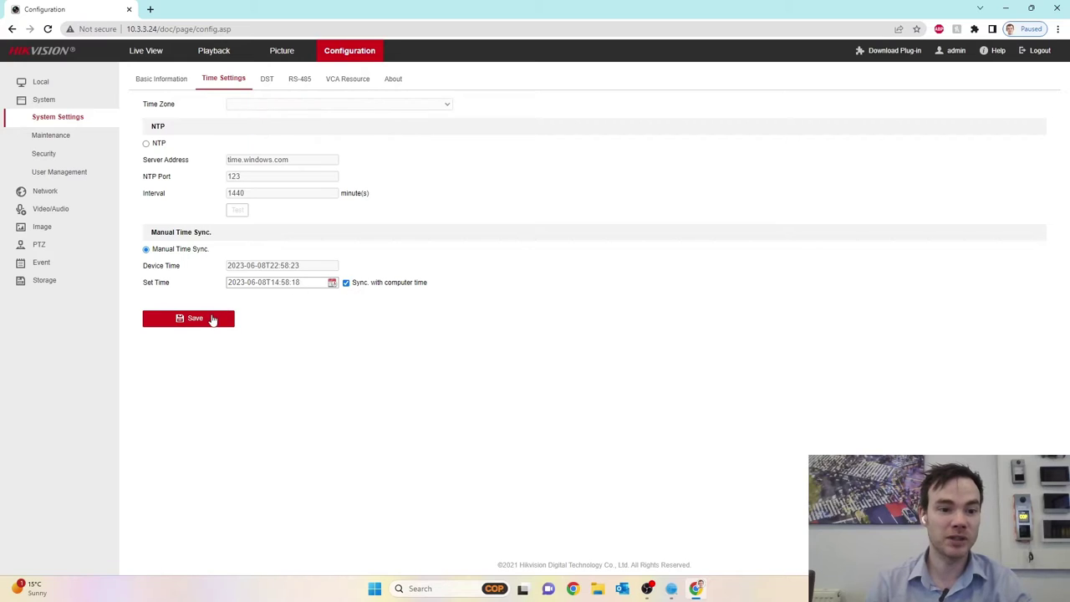
left_click(214, 320)
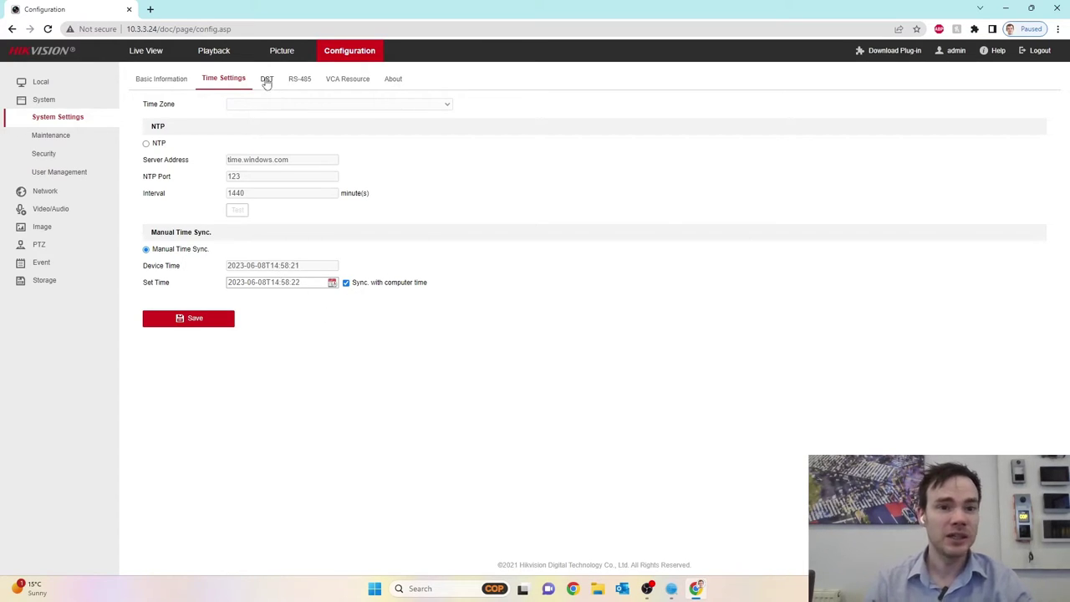
Review the VCA resource allocation and upgrade/maintenance pages, then go to Image settings.
left_click(349, 79)
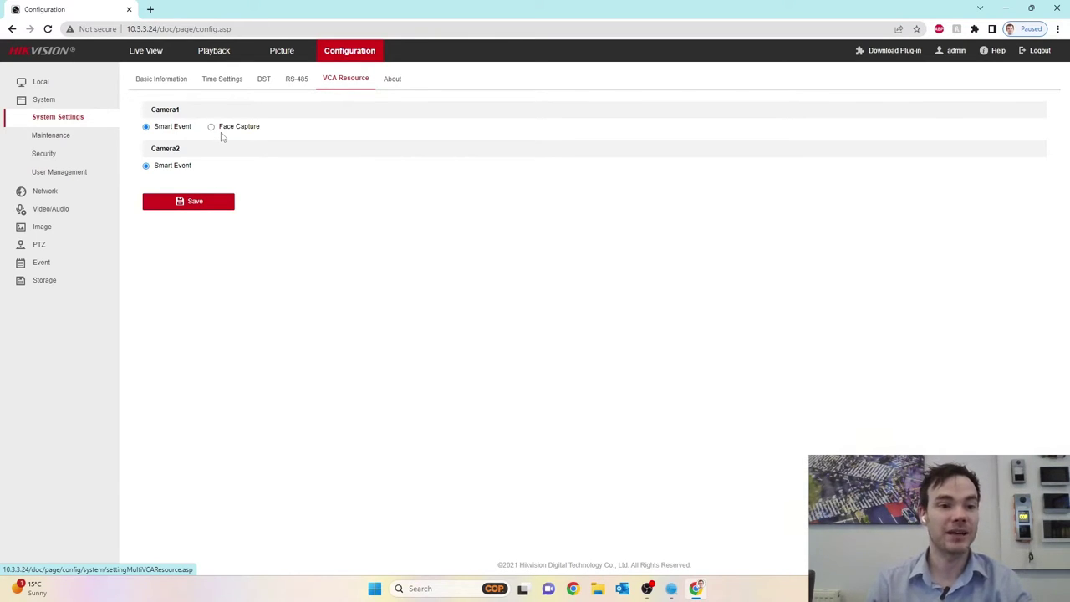
left_click(74, 135)
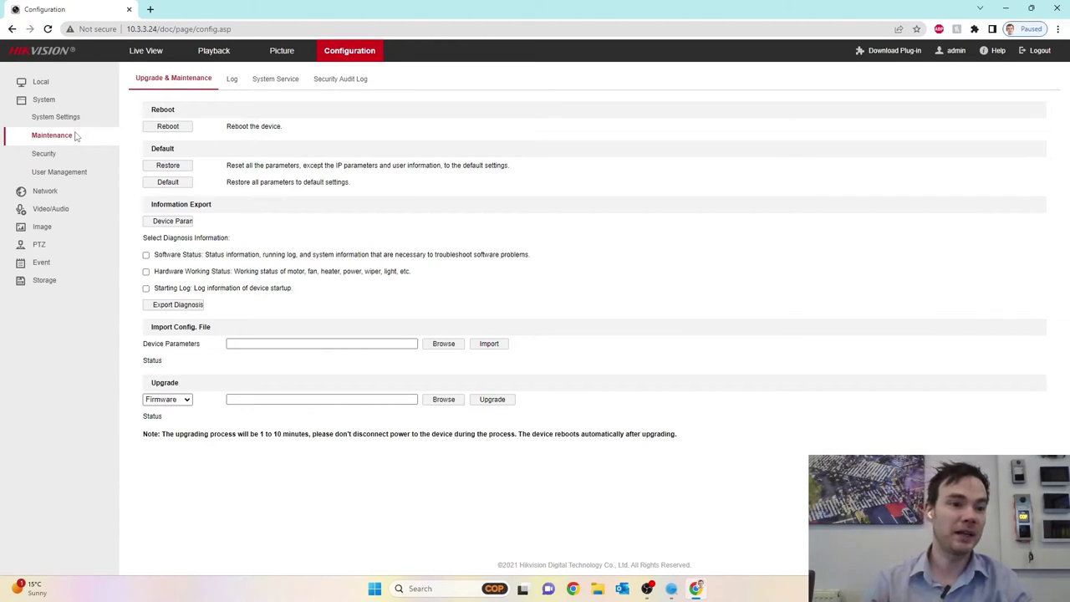
left_click(72, 227)
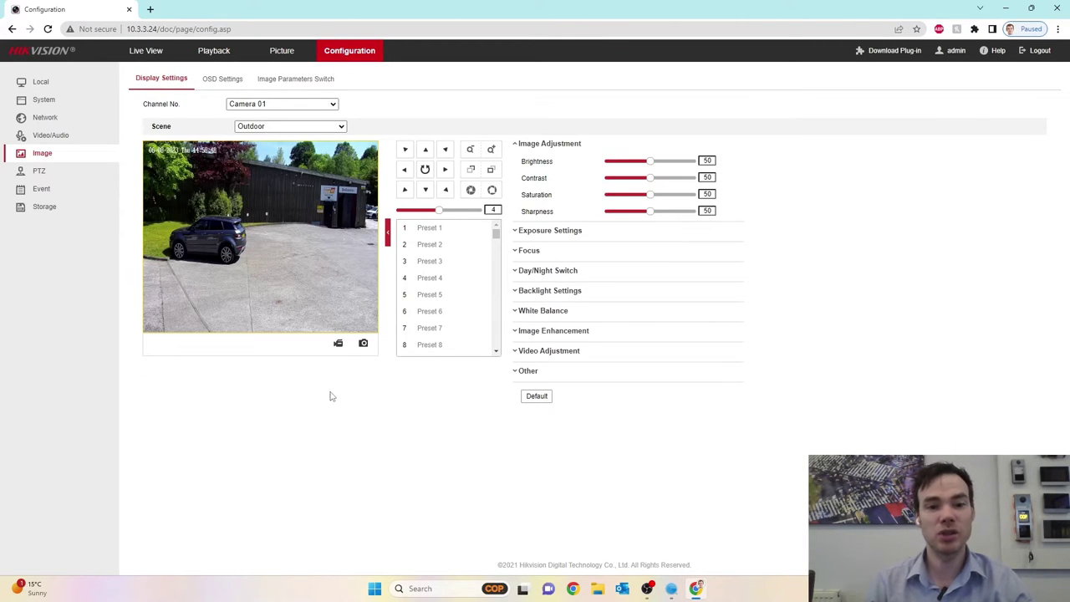
Compare Display and OSD settings for Camera 02 and Camera 01, then go to PTZ settings.
left_click(322, 103)
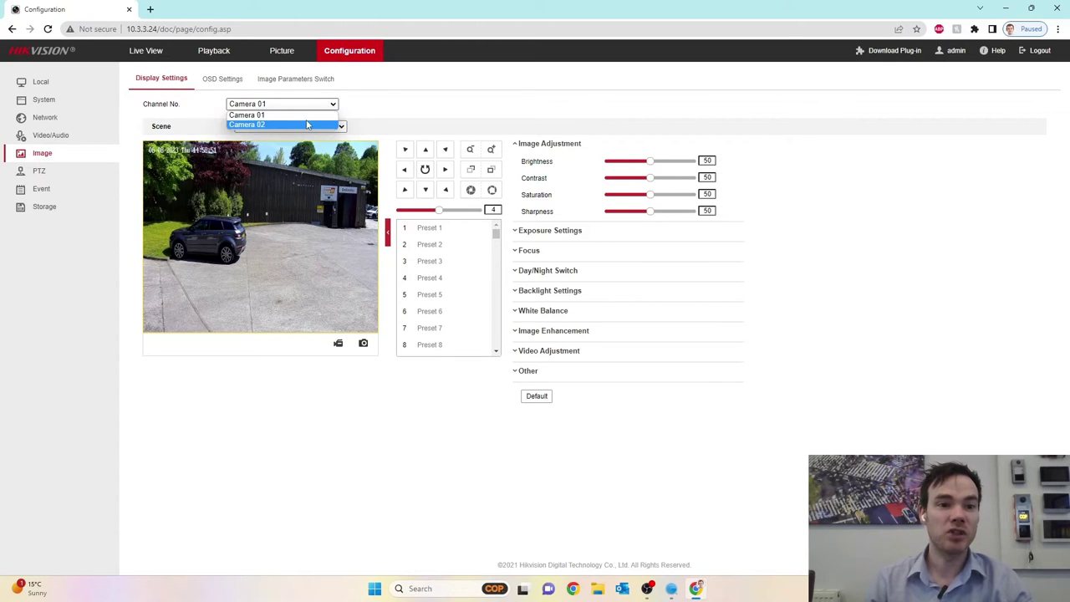
left_click(308, 124)
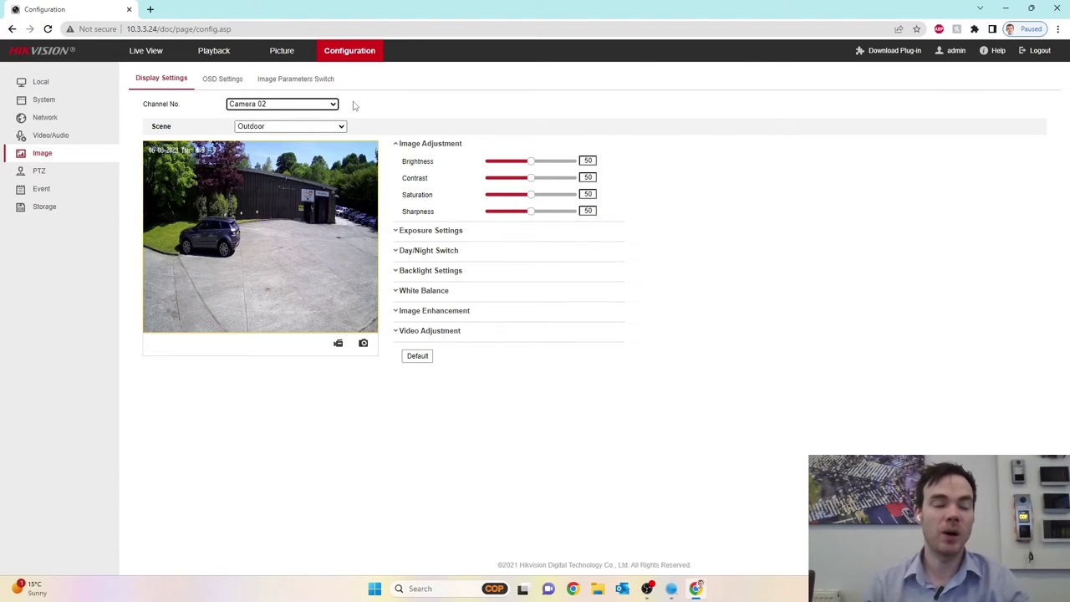
left_click(220, 80)
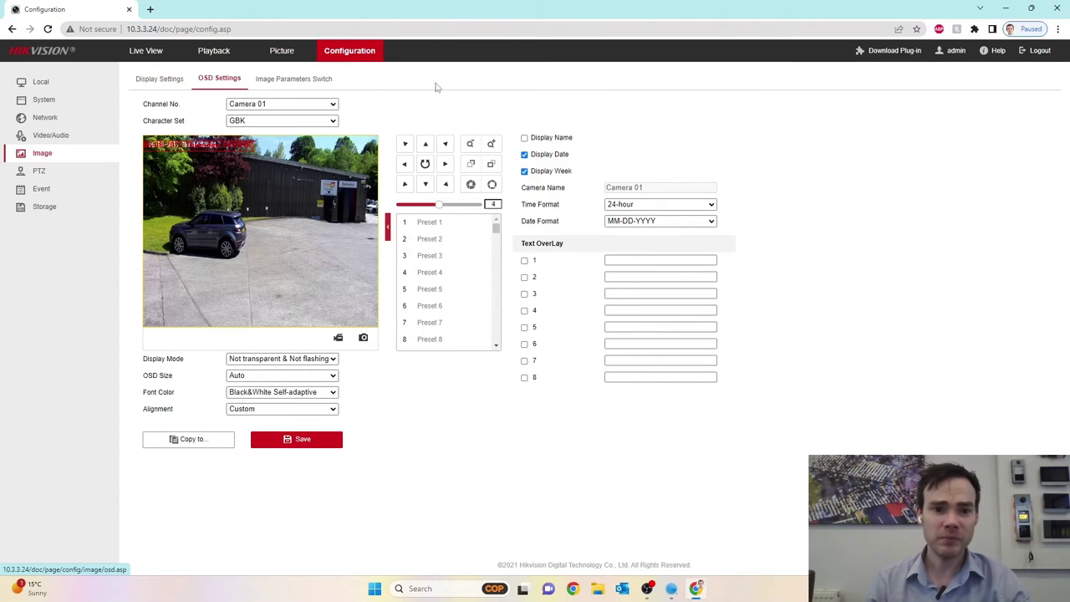
left_click(327, 106)
left_click(311, 125)
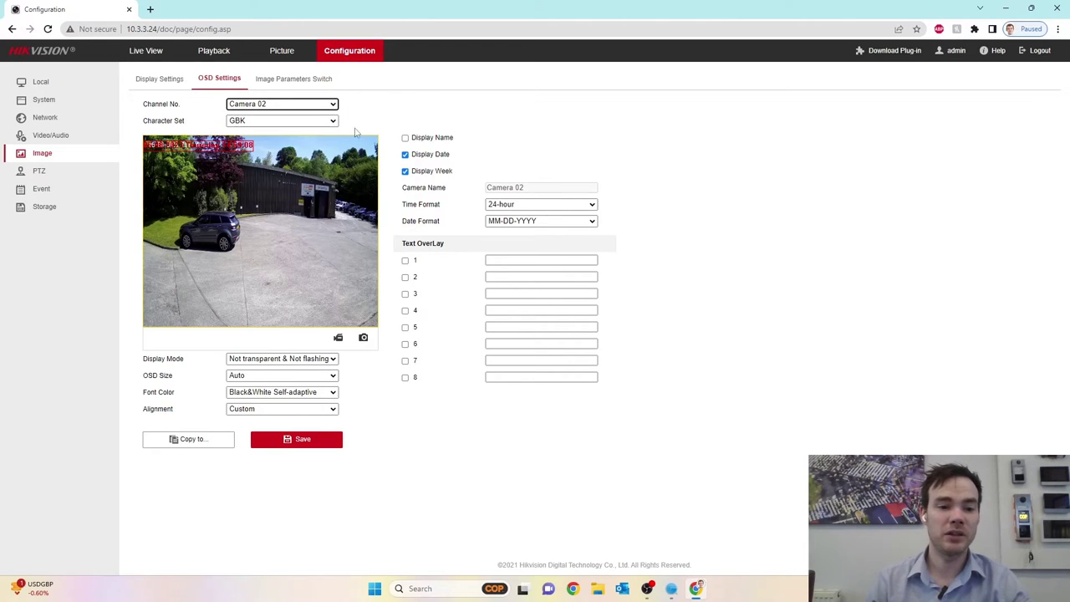
left_click(331, 105)
left_click(306, 116)
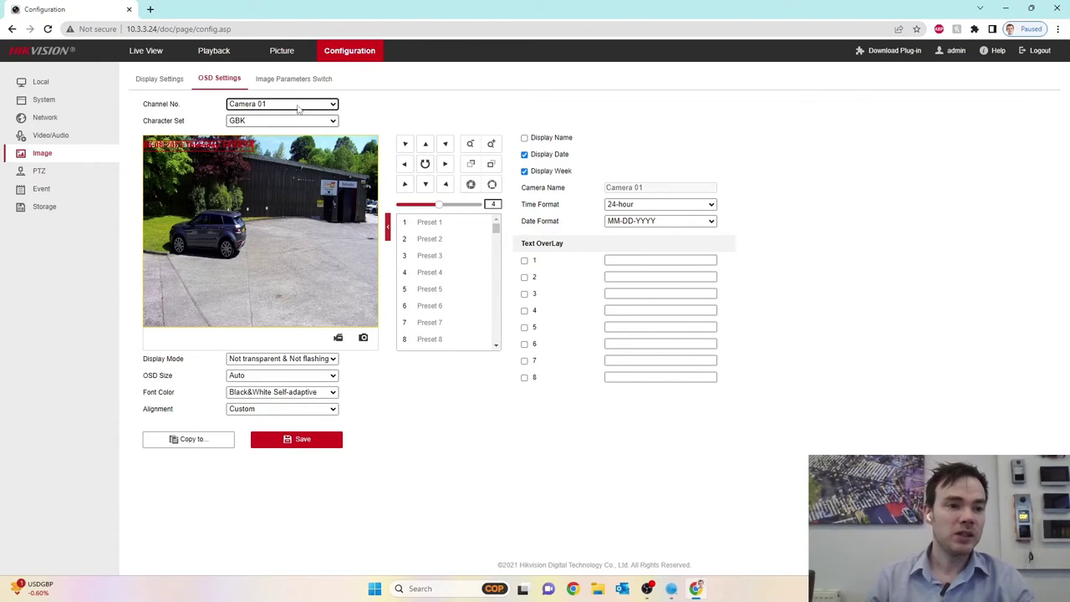
left_click(46, 171)
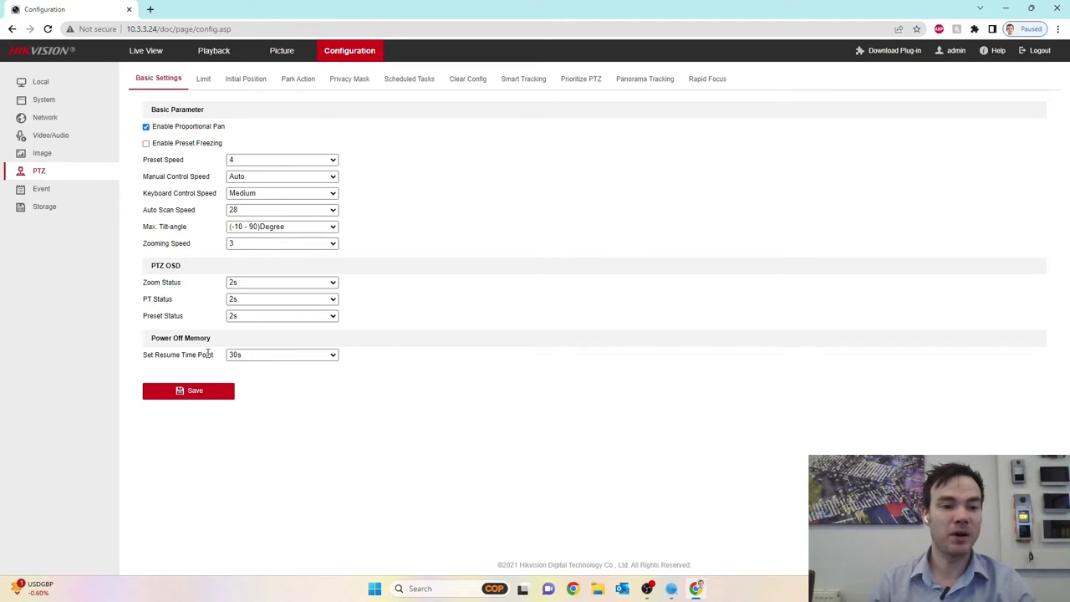
Check the PTZ Limit tab, then save the current view as the initial position.
left_click(203, 76)
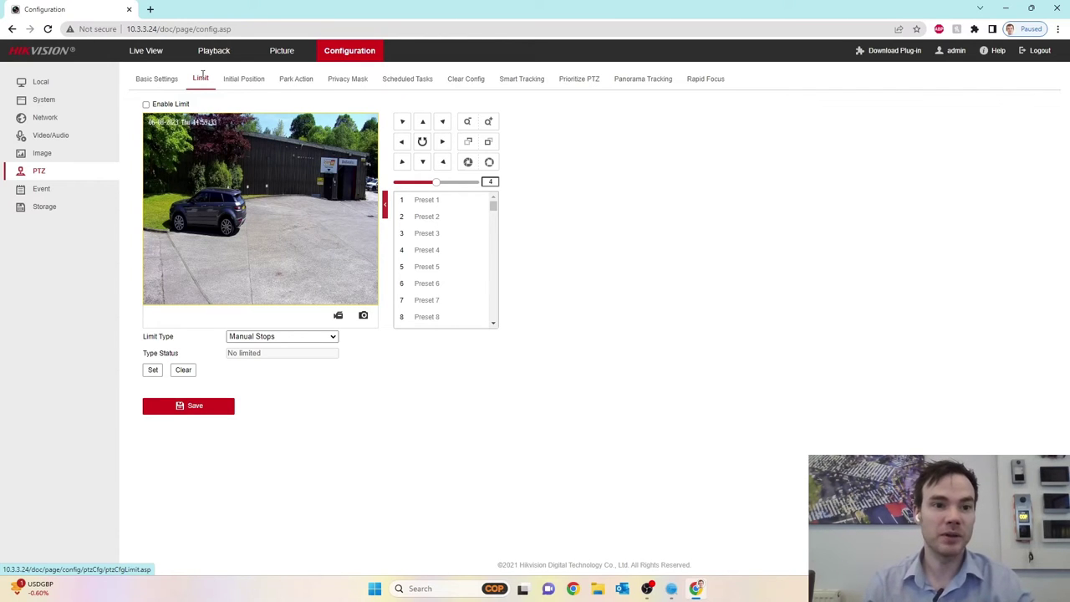
left_click(238, 80)
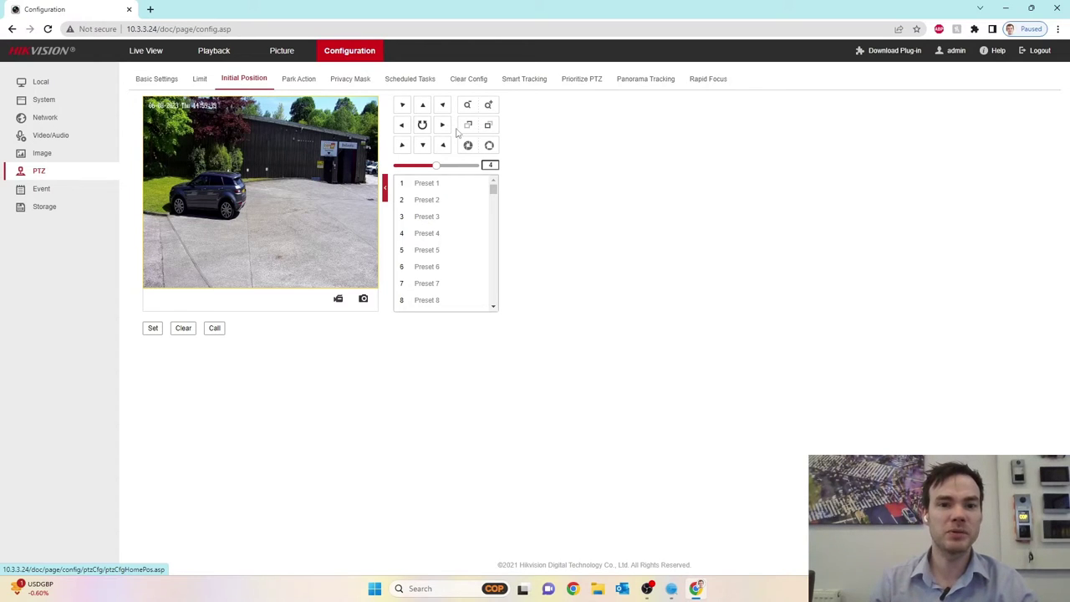
left_click(153, 328)
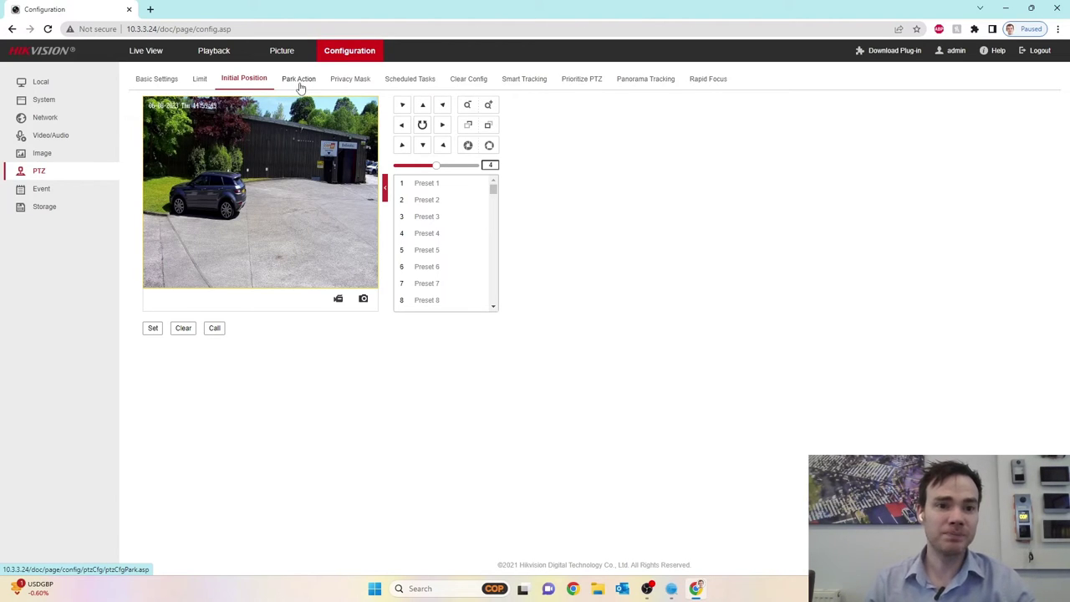
Try enabling park action with Auto Scan, turn it back off, and go to Privacy Mask.
left_click(294, 79)
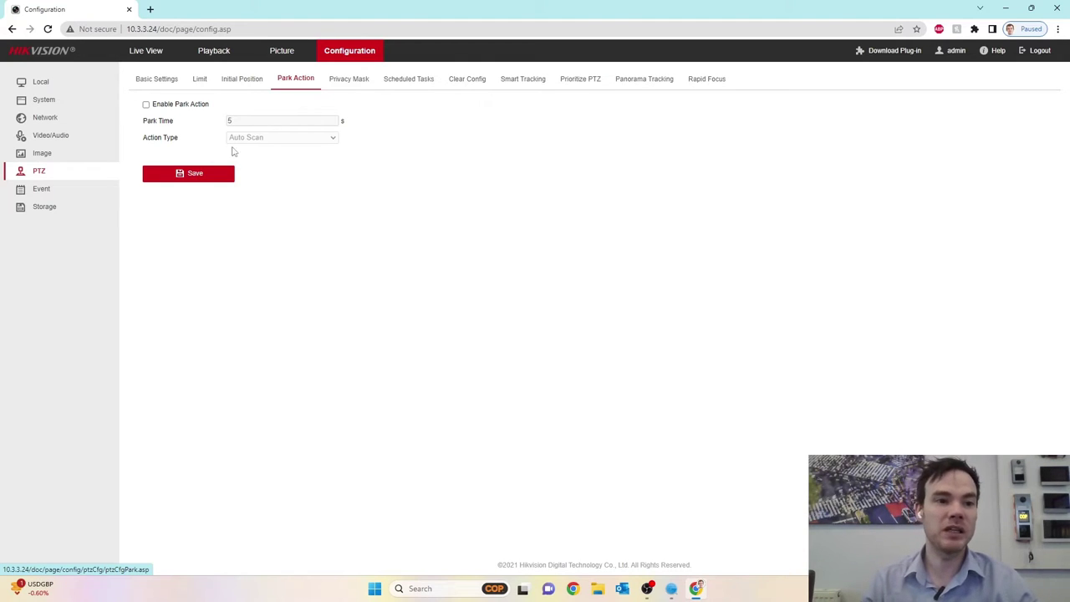
left_click(146, 106)
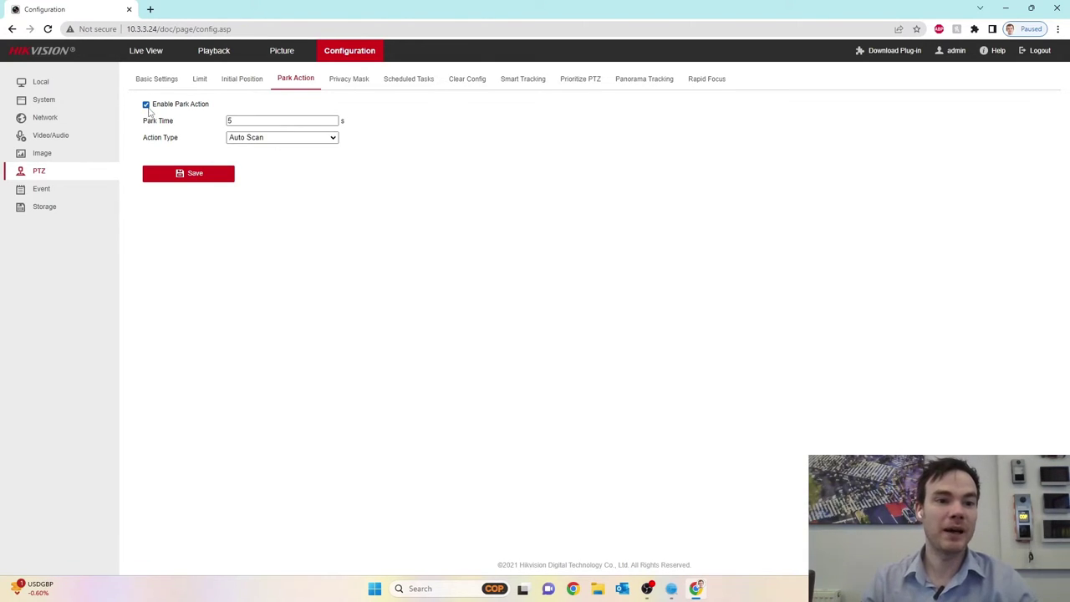
left_click(332, 139)
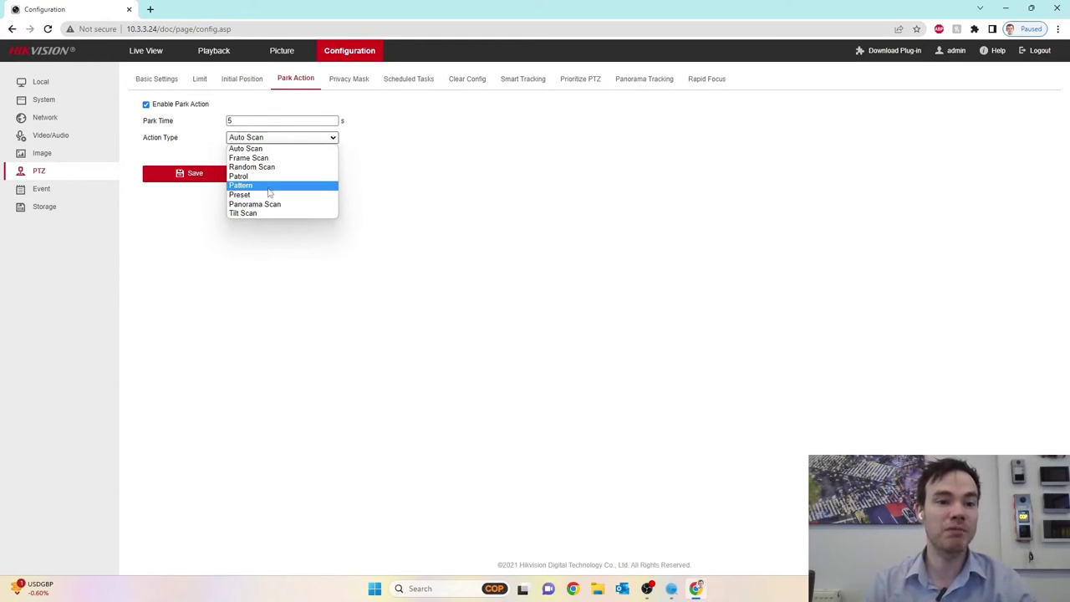
left_click(248, 262)
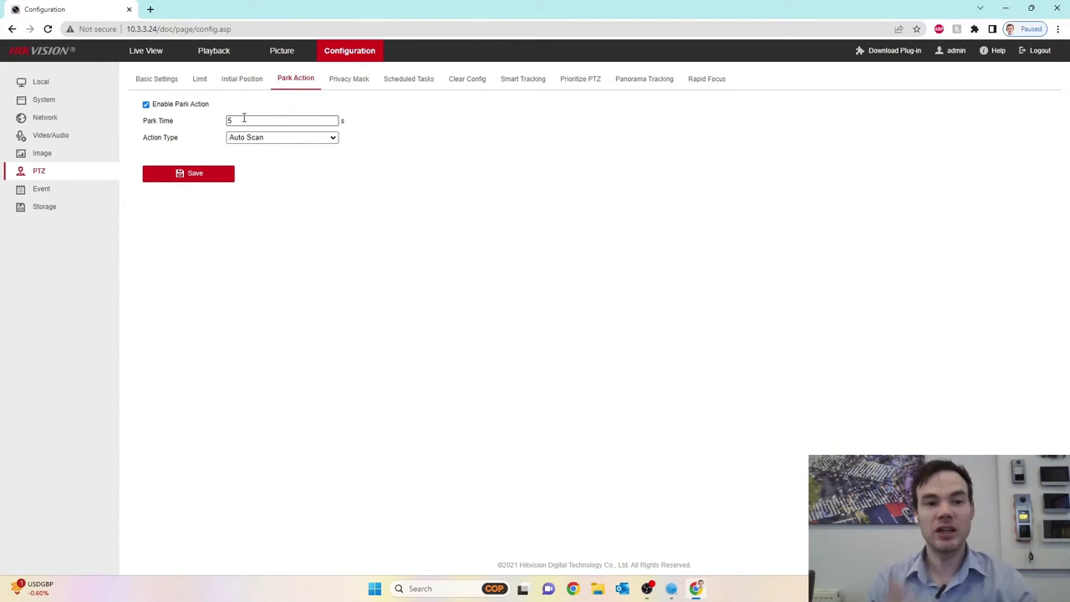
left_click(146, 104)
left_click(346, 79)
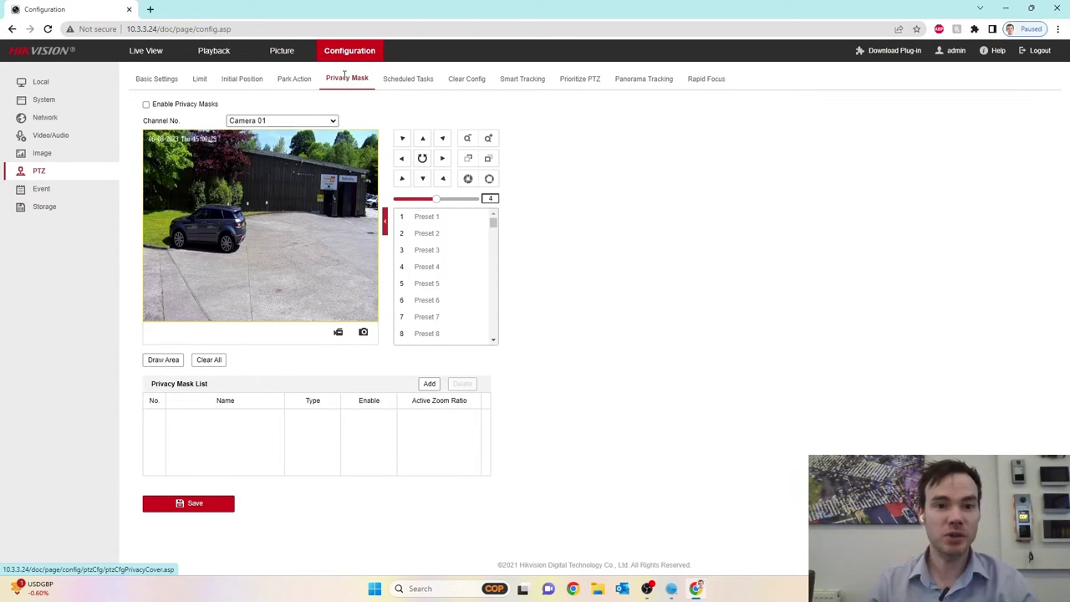
Enable scheduled PTZ tasks and draw a Monday Panorama Scan block, roughly 09:00–15:00.
left_click(411, 80)
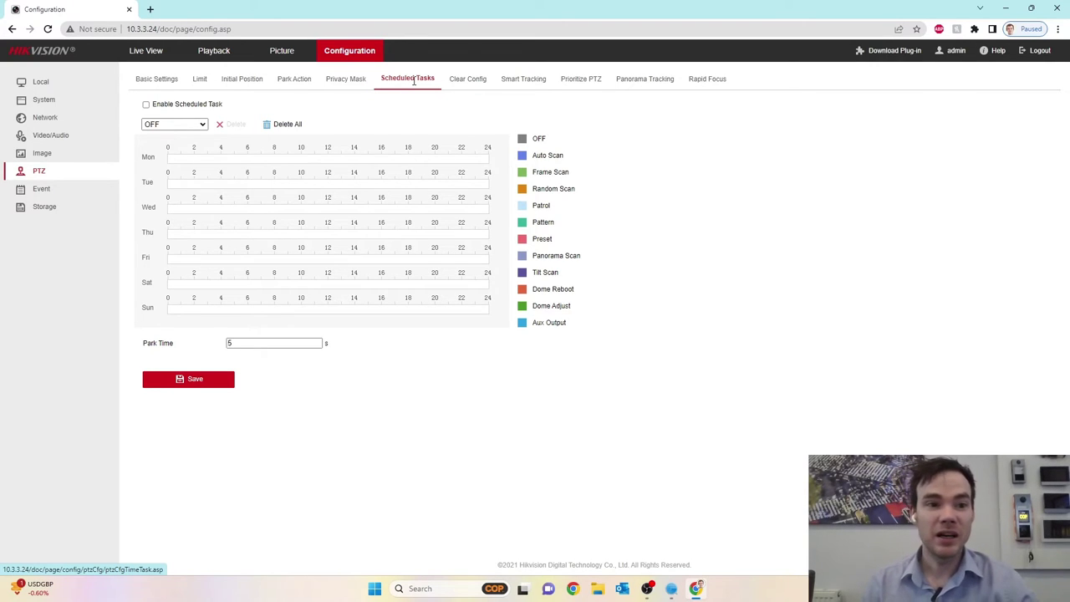
mouse_move(190, 233)
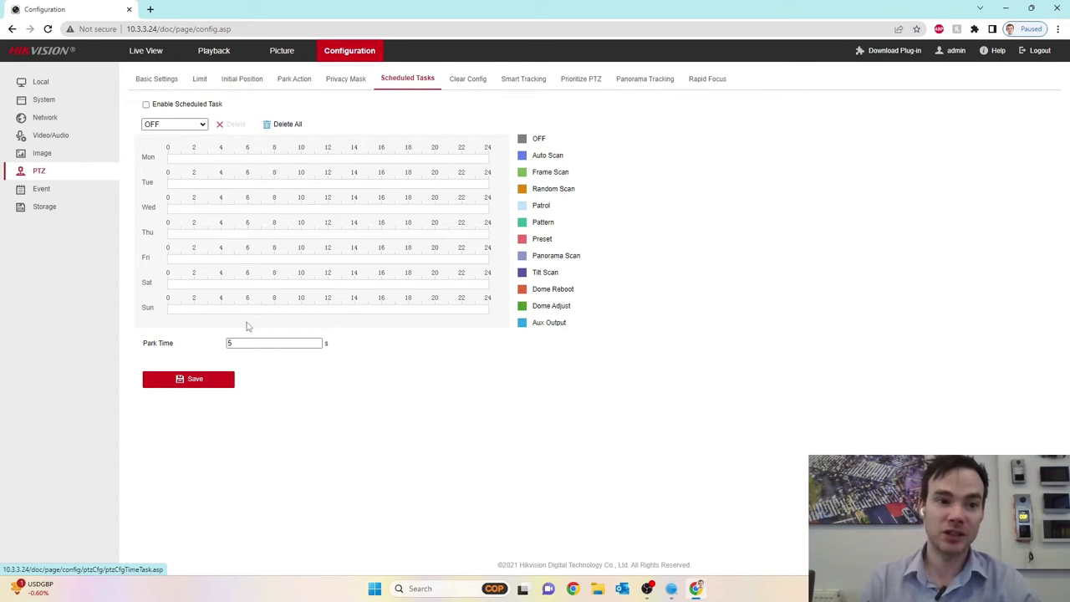
left_click(145, 105)
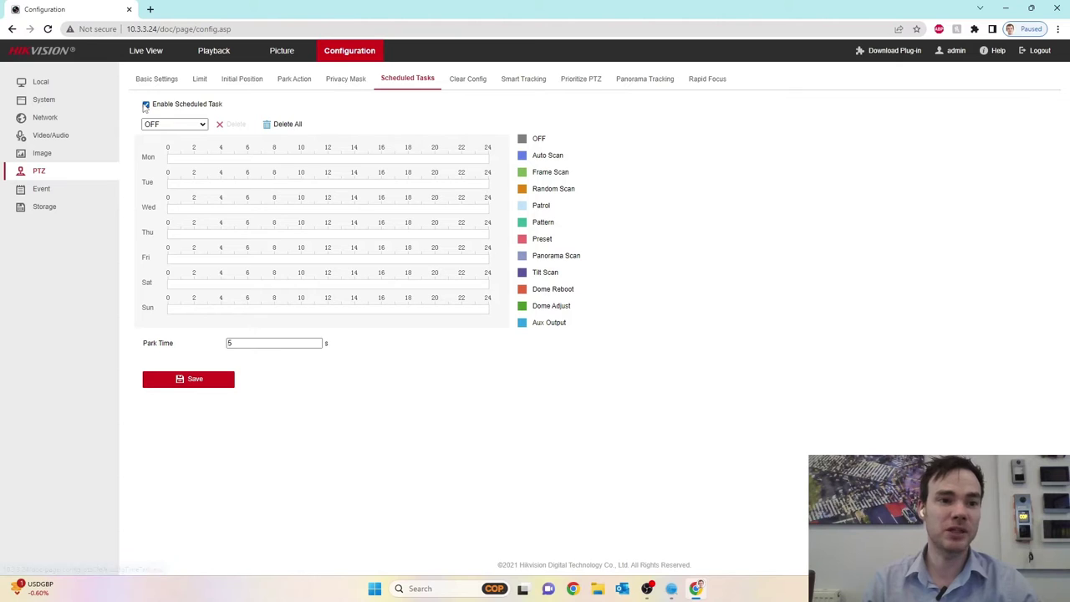
left_click(196, 126)
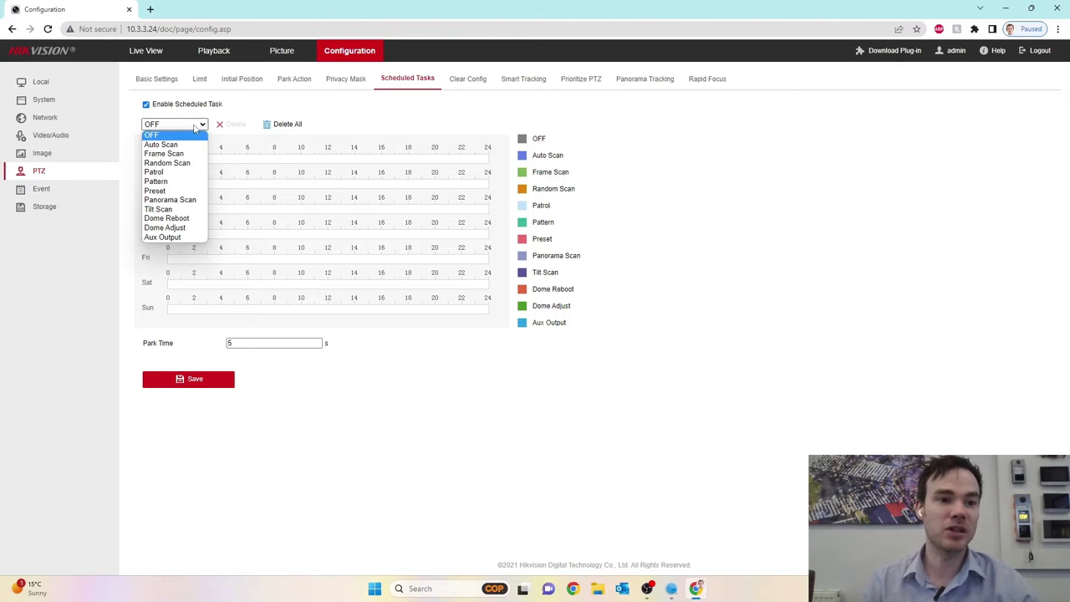
left_click(170, 200)
mouse_move(287, 158)
left_mouse_down()
mouse_move(375, 158)
mouse_move(433, 184)
left_mouse_up()
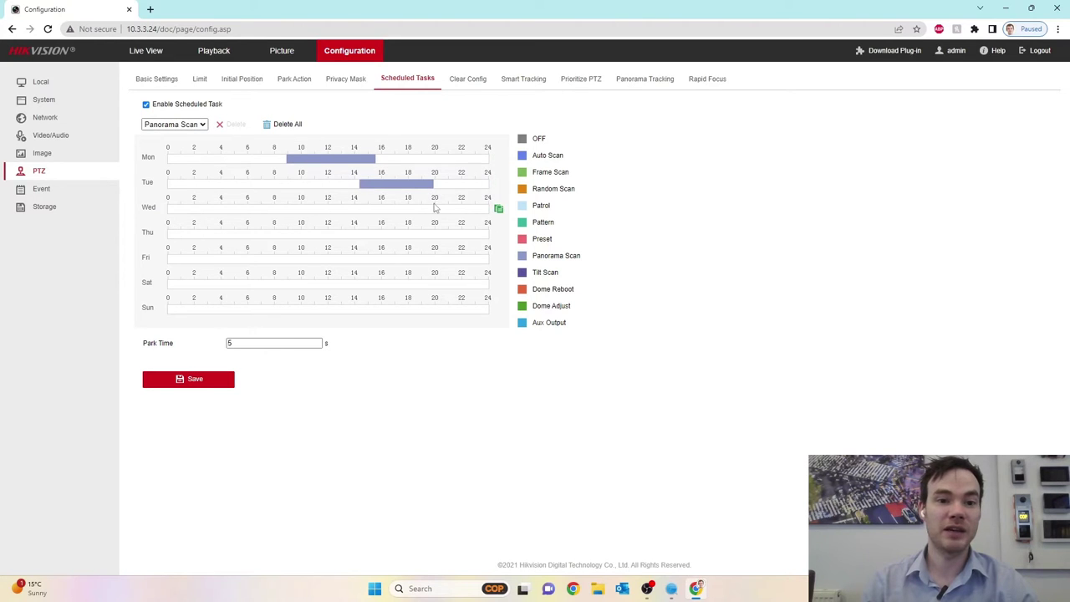
Add Monday Preset blocks around 05:00–07:00 and 17:00–19:00, then delete all and disable tasks.
left_click(196, 127)
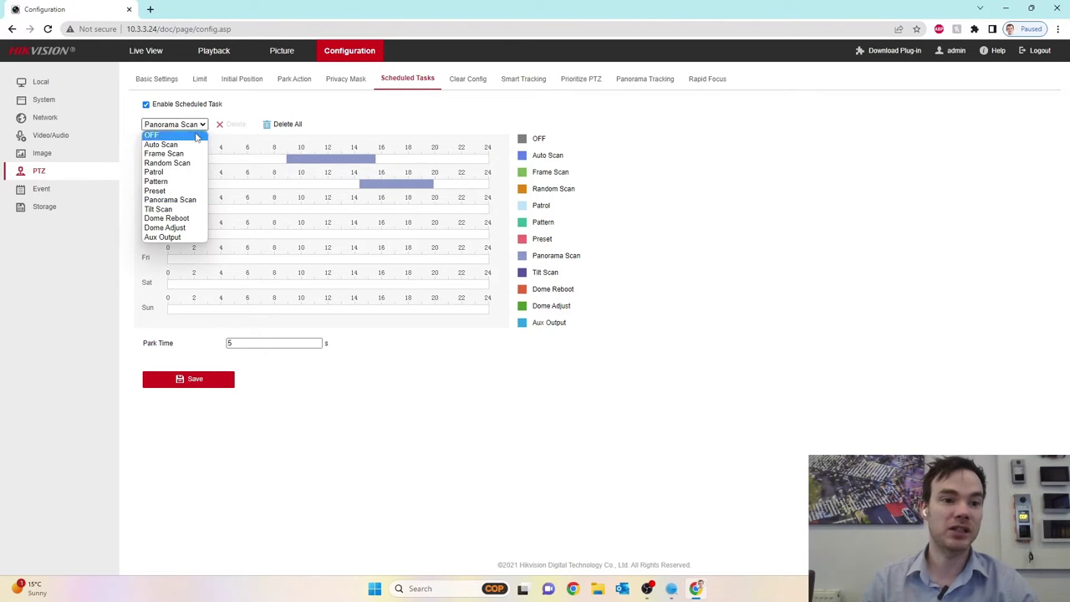
left_click(186, 192)
left_click_drag(236, 158, 254, 158)
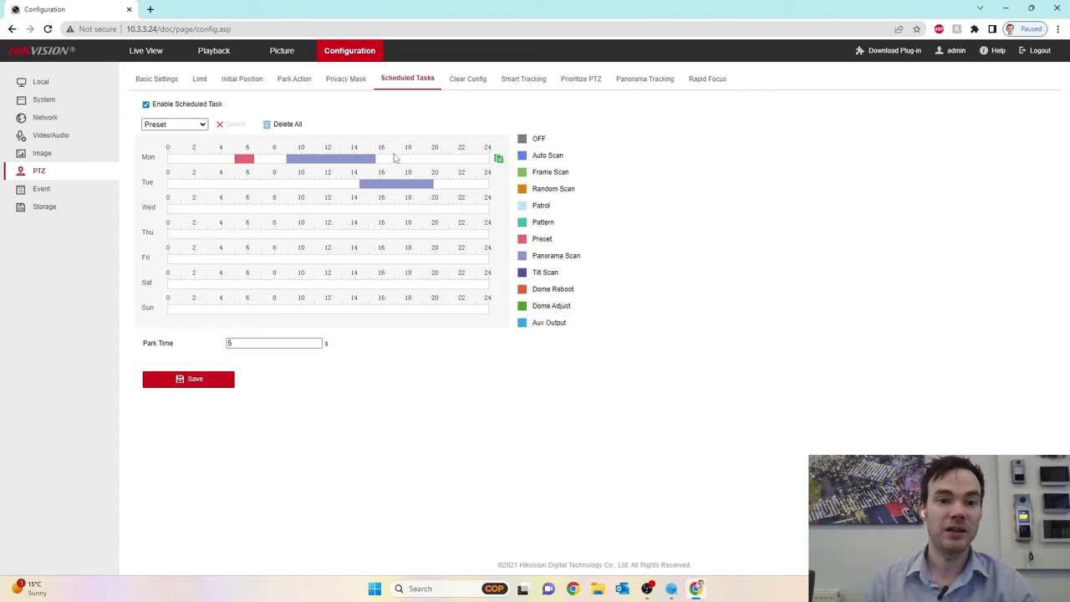
left_click_drag(395, 159, 425, 158)
left_click(296, 124)
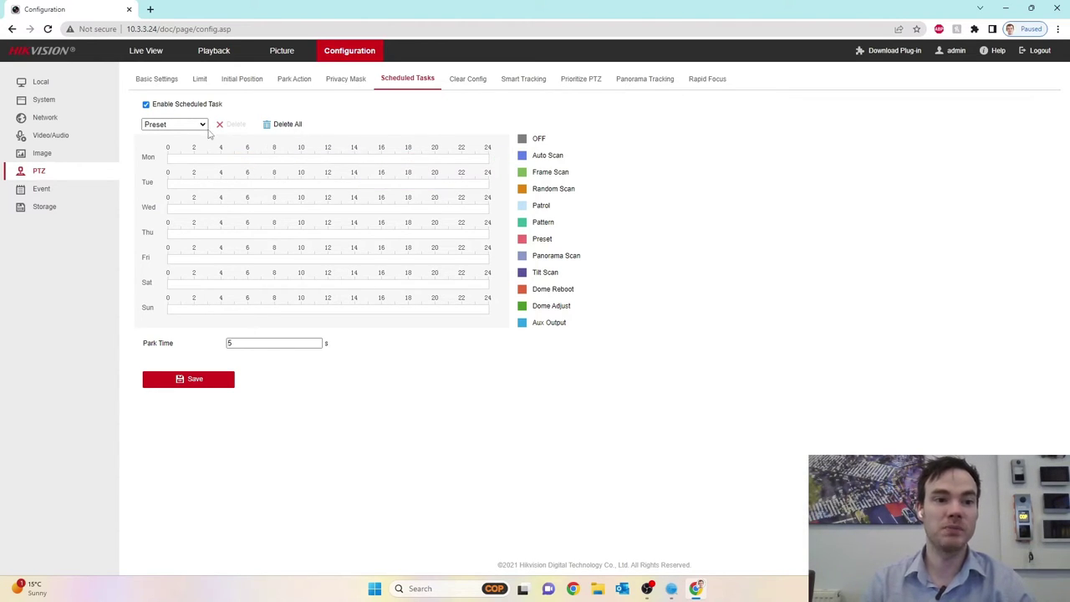
left_click(146, 104)
Look at the Clear Config options, then view the Smart Tracking settings.
left_click(467, 80)
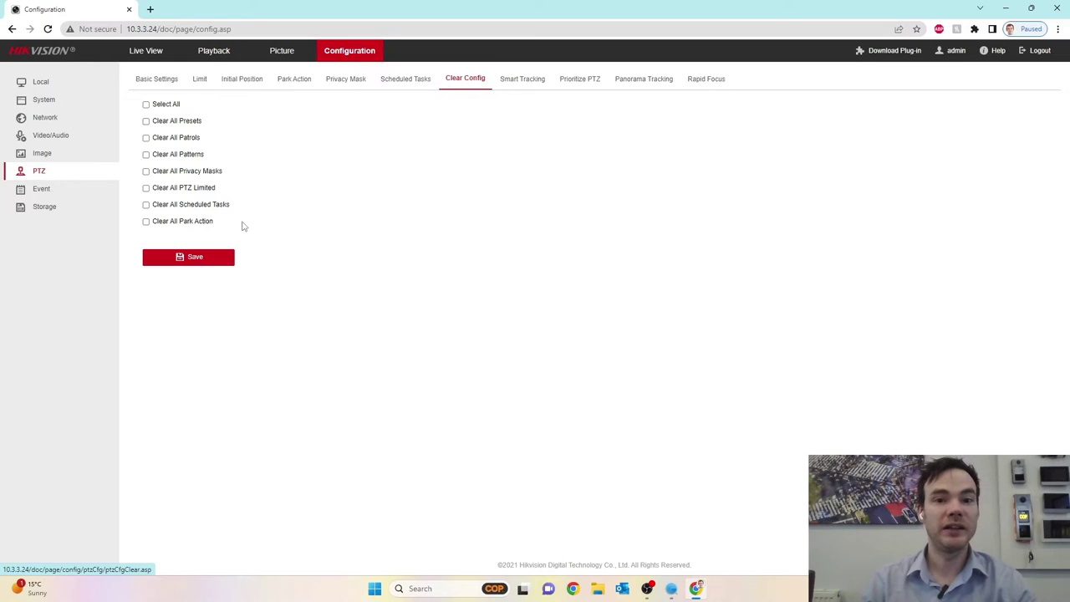
left_click(522, 79)
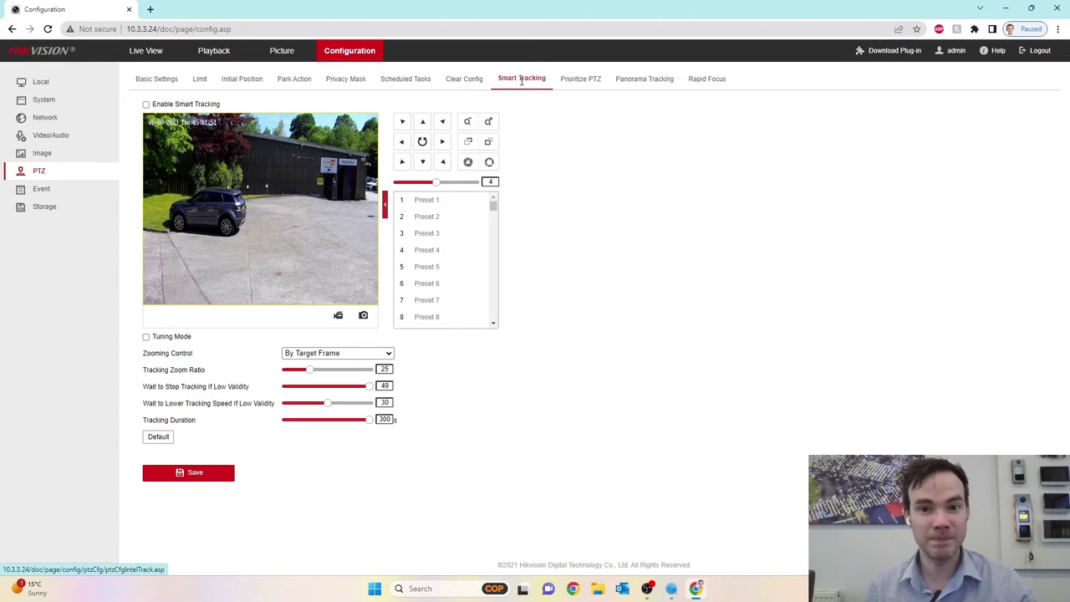
left_click(588, 84)
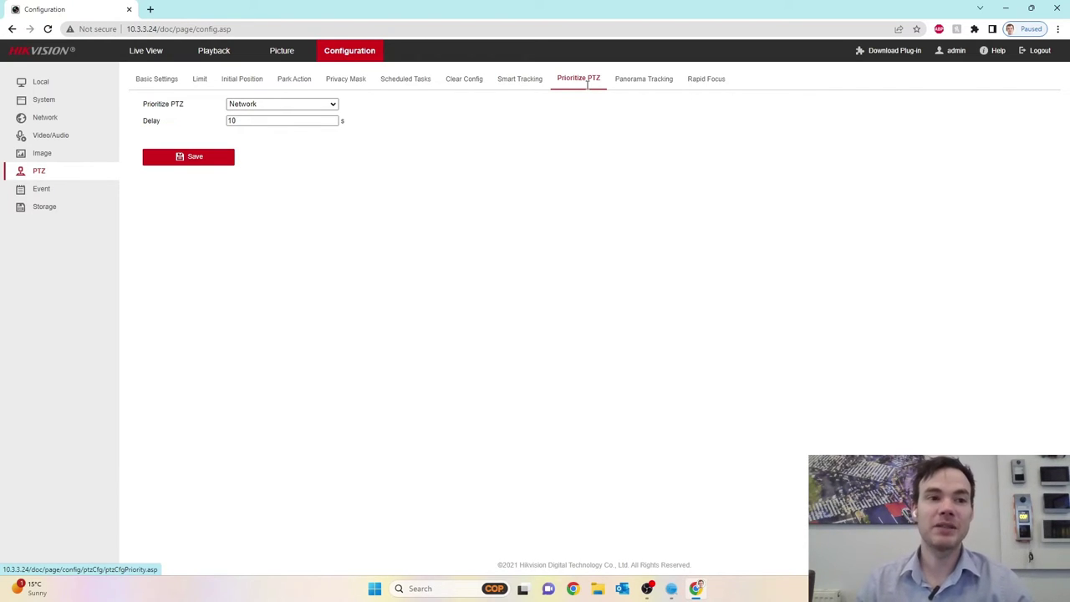
left_click(46, 101)
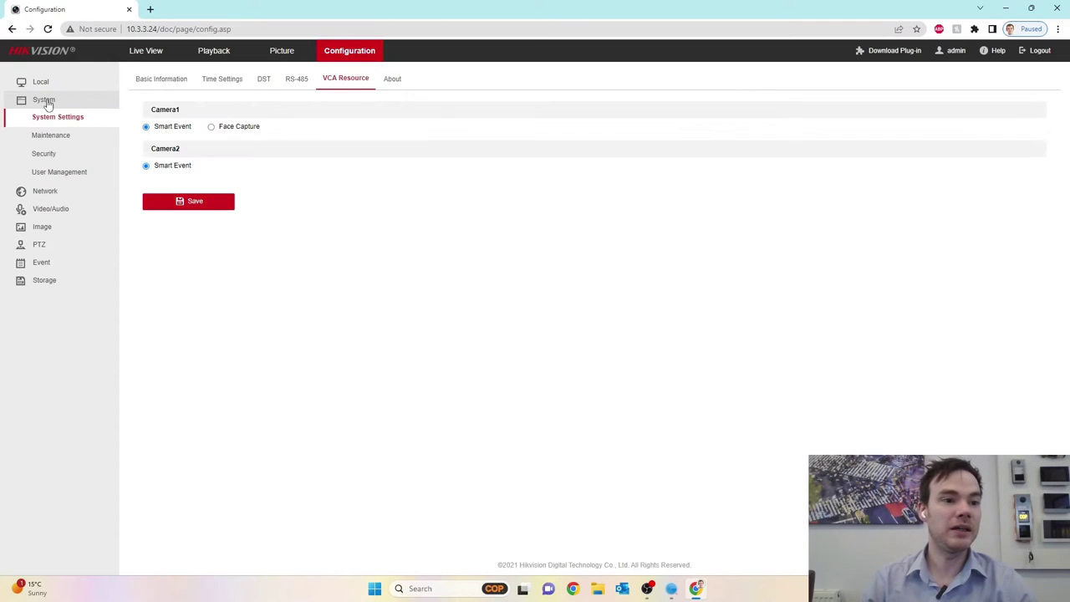
left_click(79, 171)
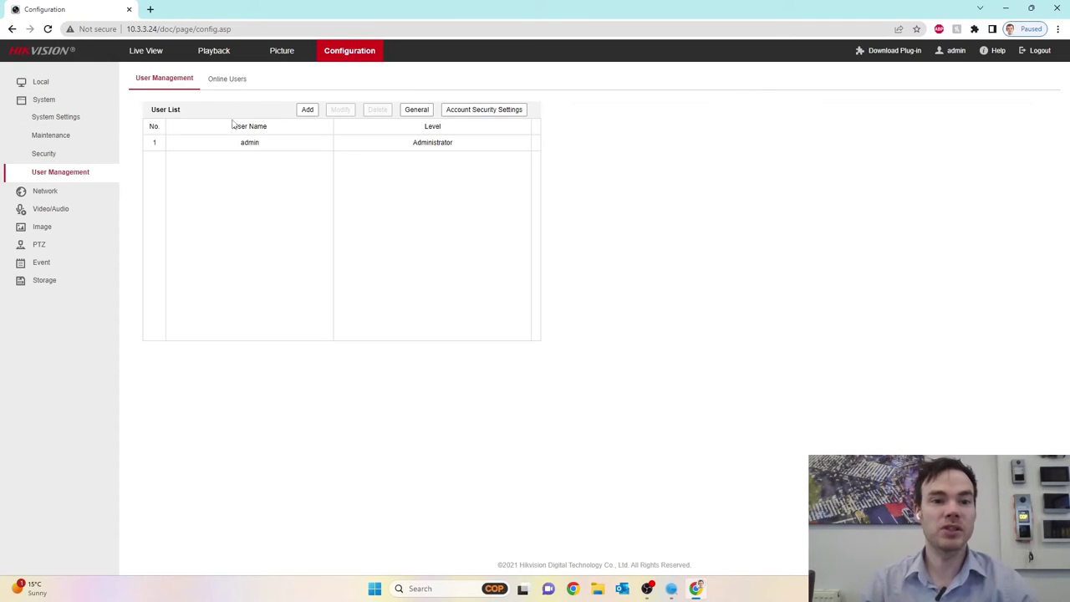
left_click(291, 146)
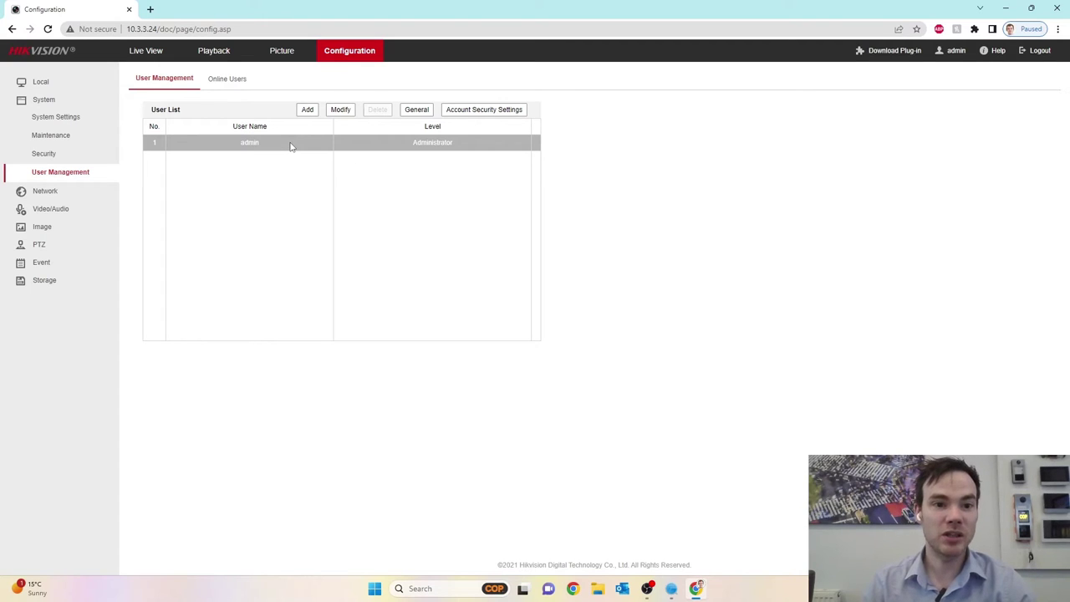
left_click(307, 110)
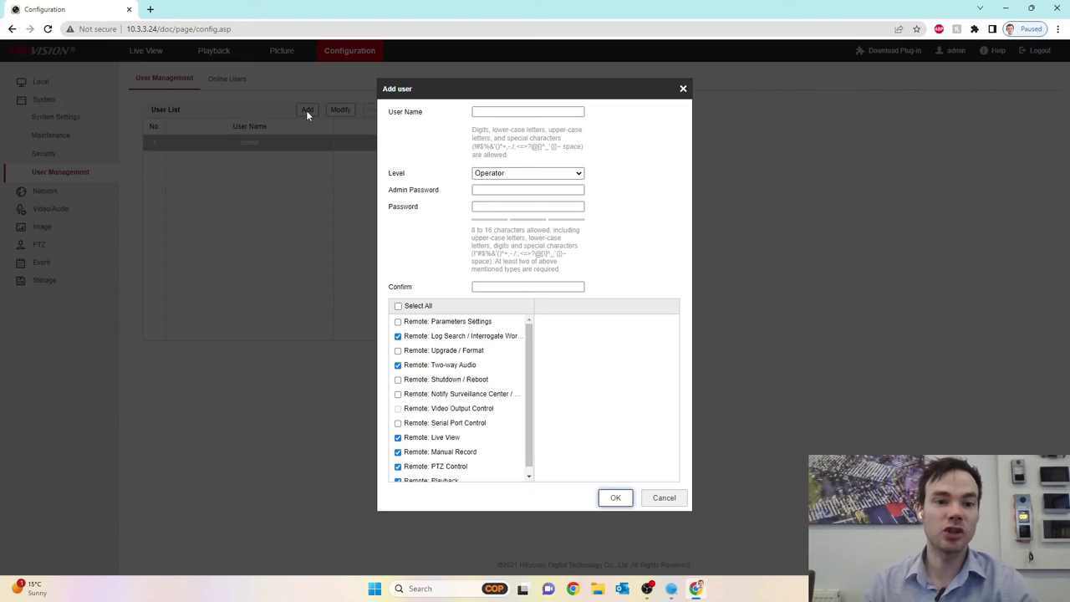
left_click(578, 174)
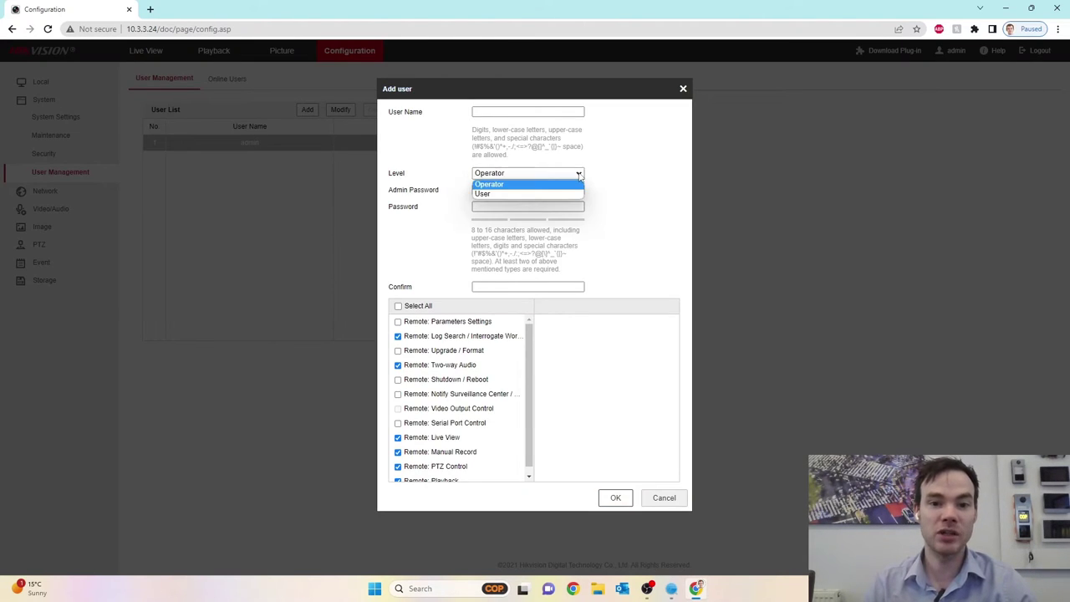
left_click(553, 191)
left_click(539, 174)
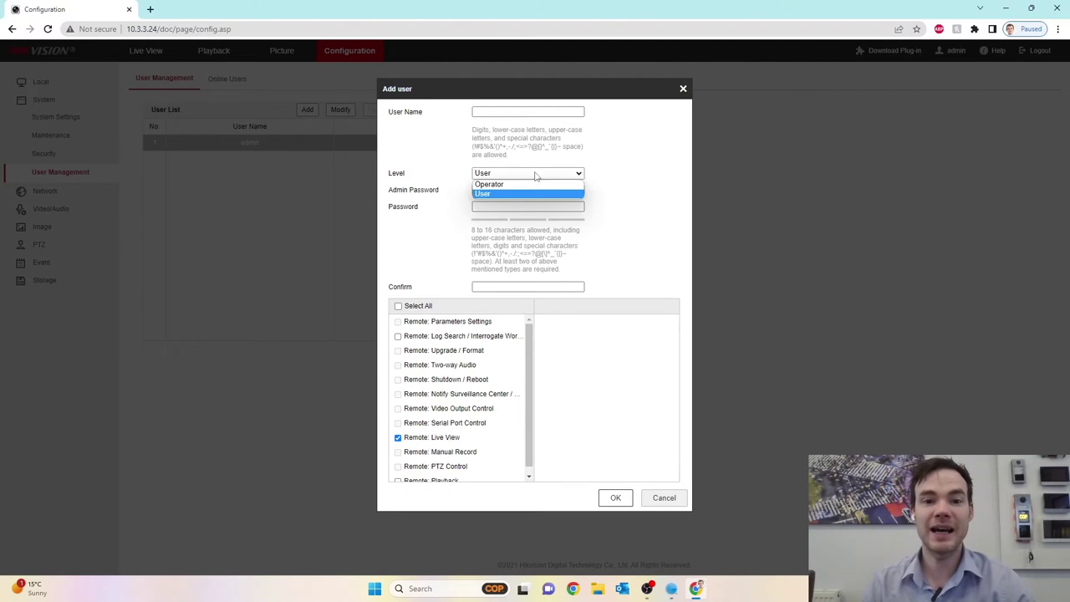
left_click(518, 185)
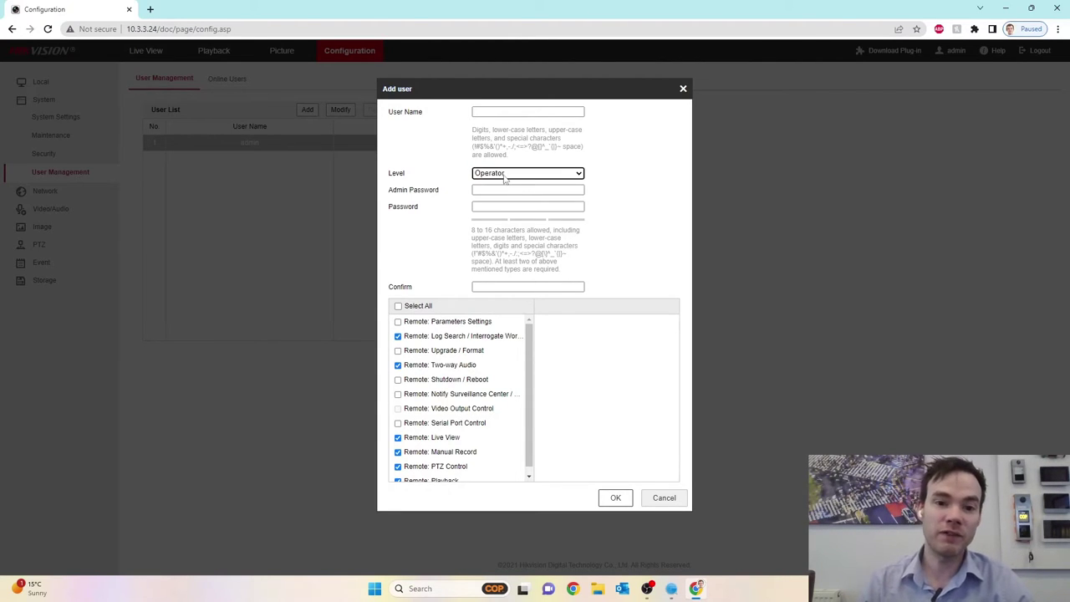
left_click(505, 175)
left_click(497, 192)
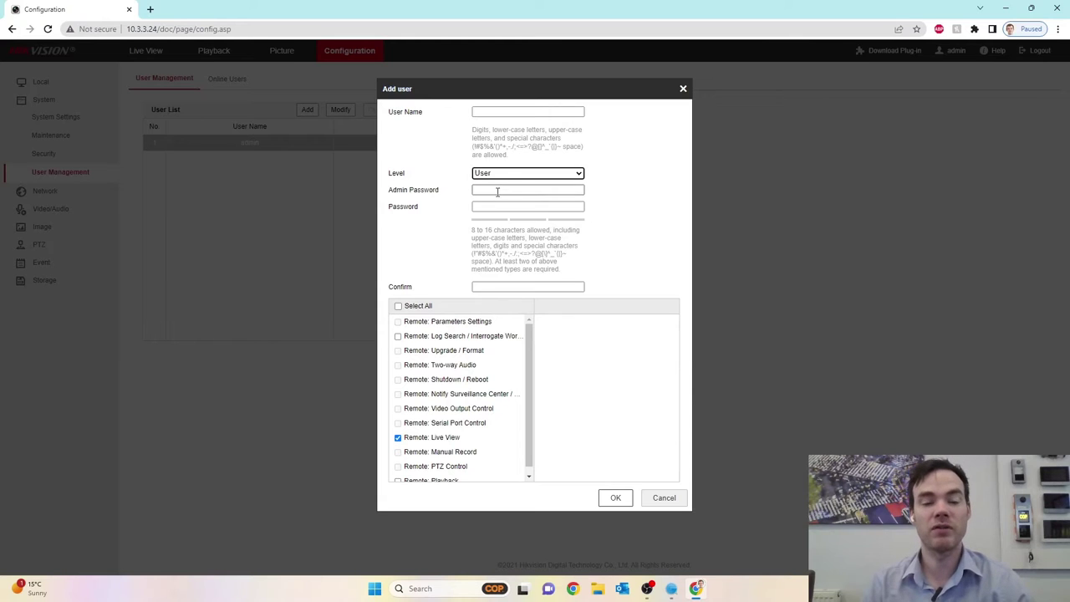
left_click(683, 89)
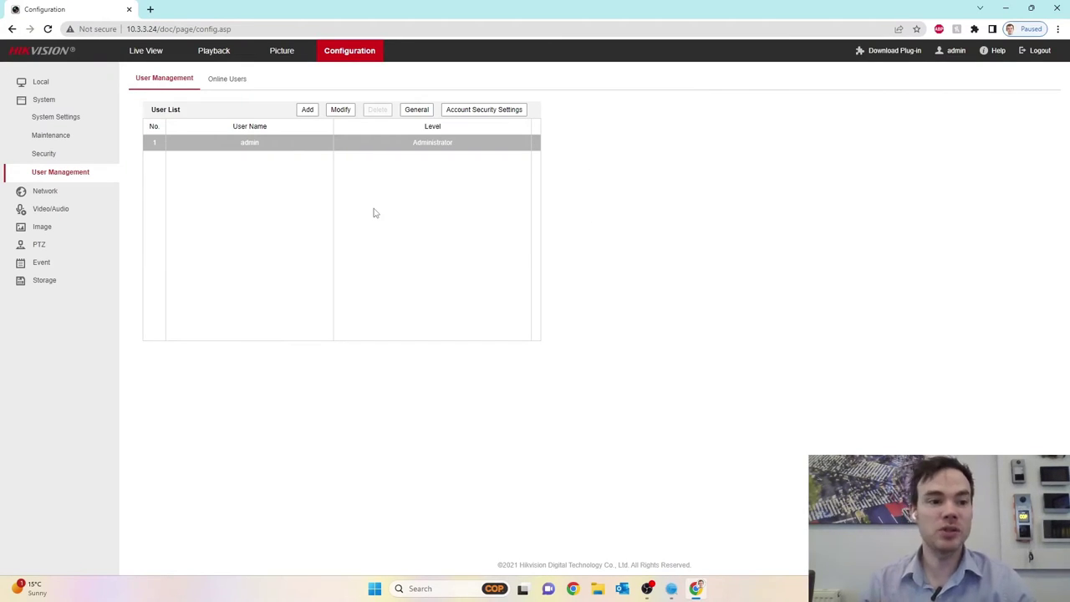
Return to PTZ settings and select the Prioritize PTZ 10-second Delay field.
left_click(32, 244)
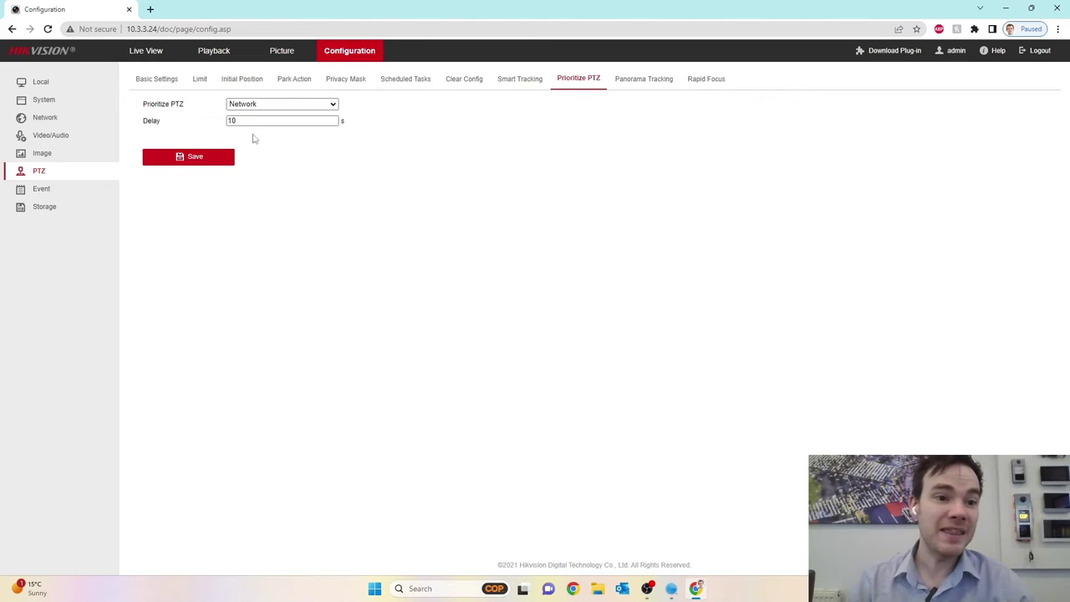
left_click(231, 122)
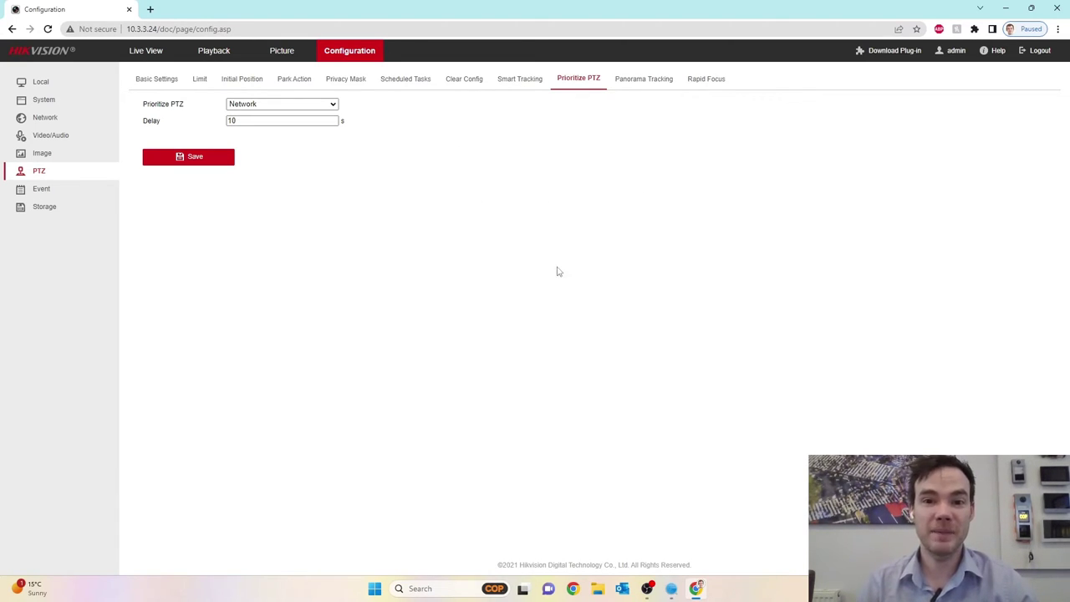
left_click(641, 82)
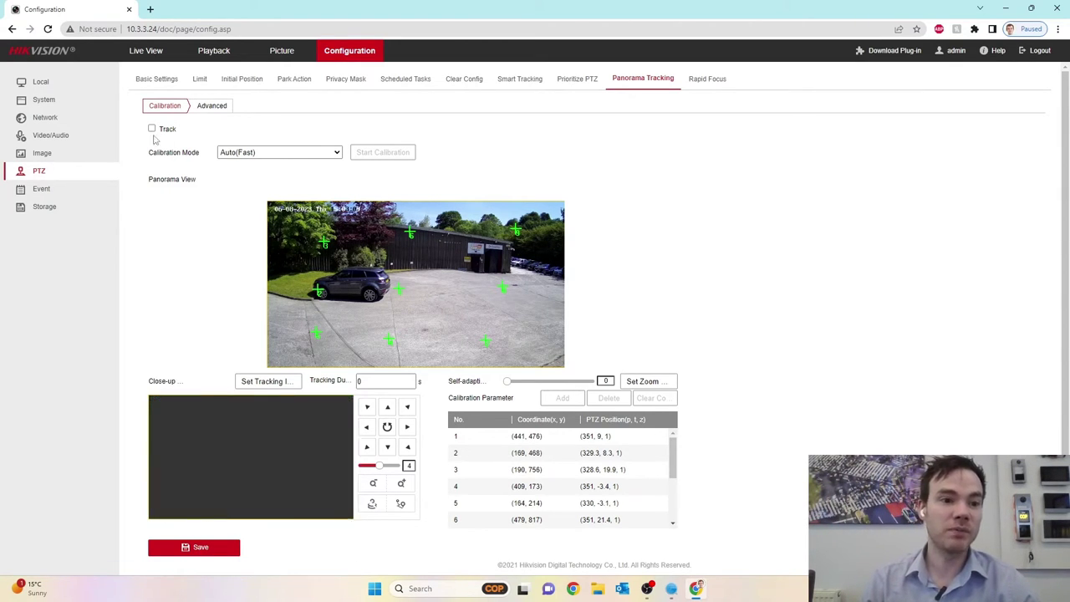
left_click(152, 130)
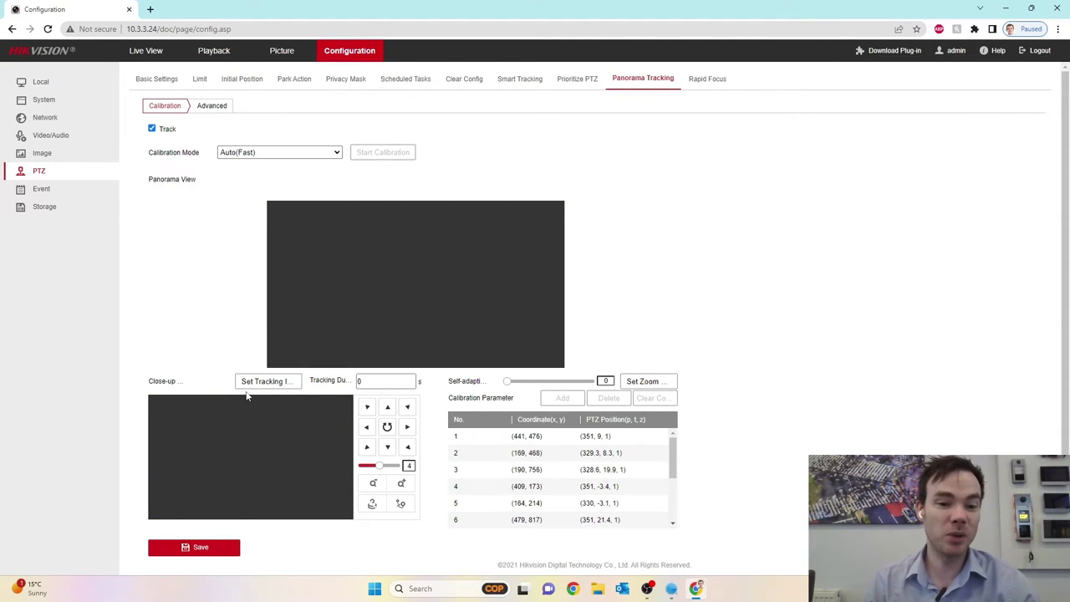
left_click(210, 556)
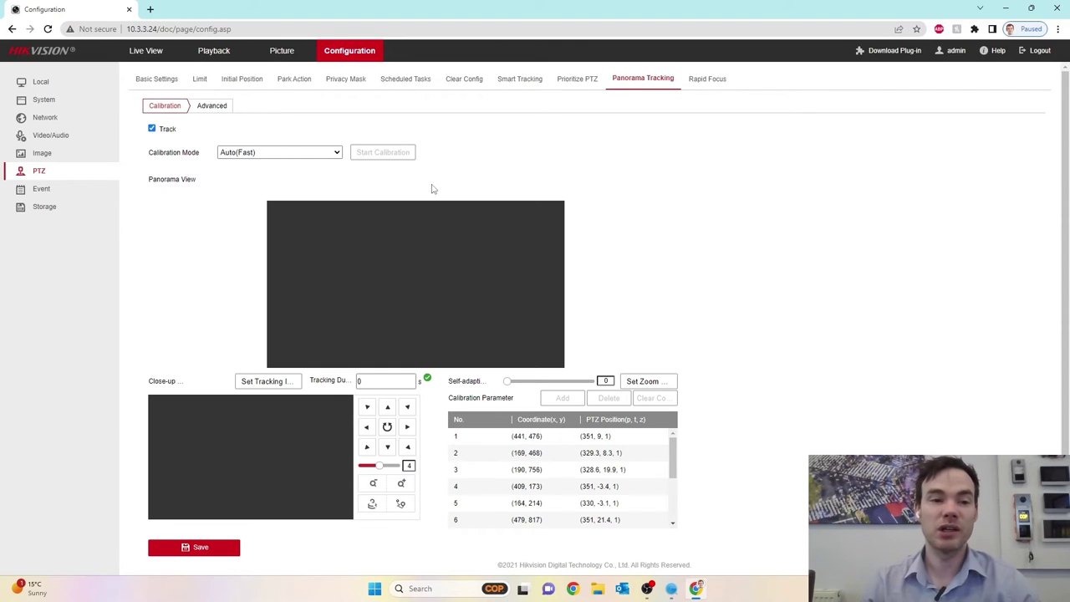
left_click(216, 112)
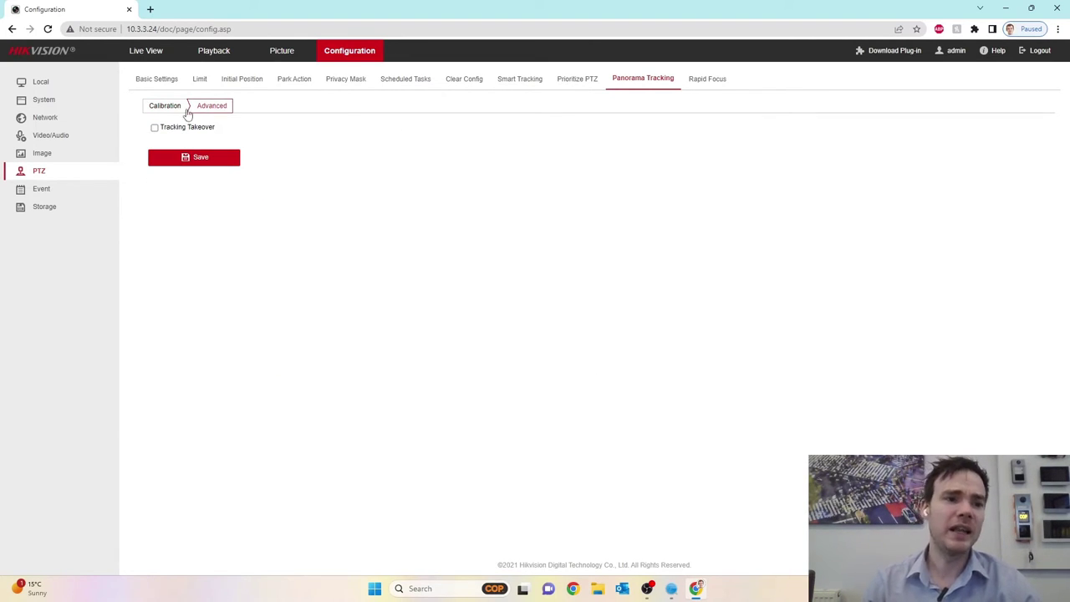
left_click(190, 161)
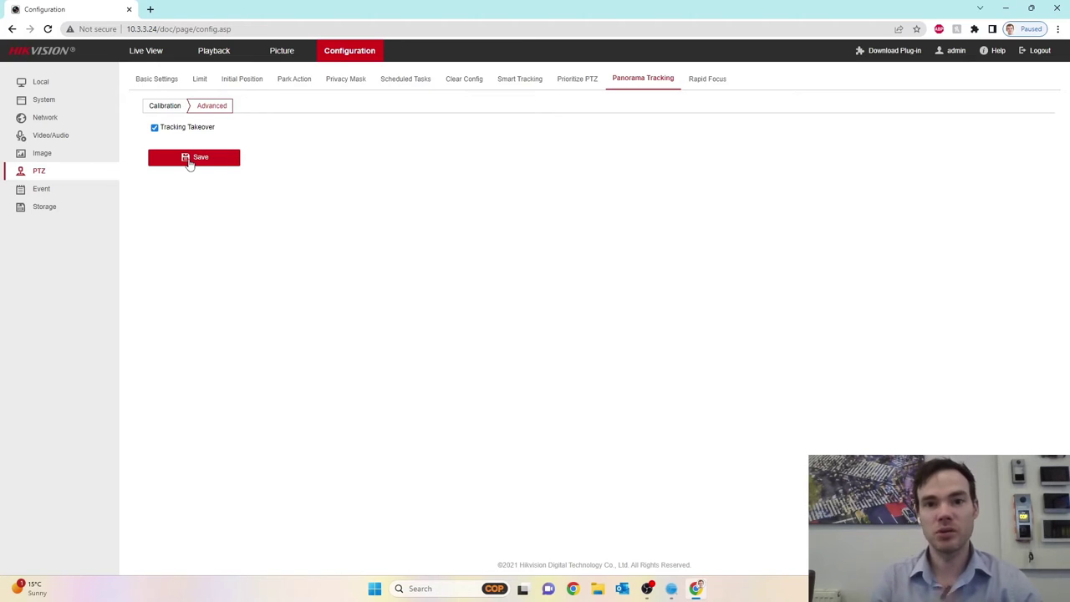
Show the PTZ Rapid Focus page with its live view and empty calibration scene table.
left_click(706, 83)
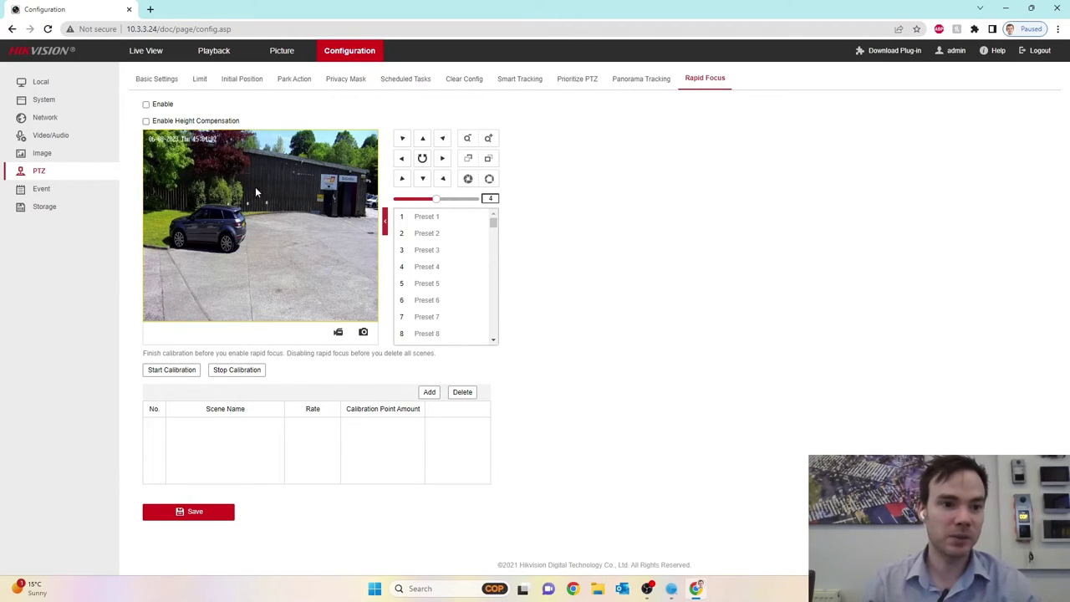
Browse the Event settings tabs to reach the Flashing Alarm Light Output page.
left_click(60, 192)
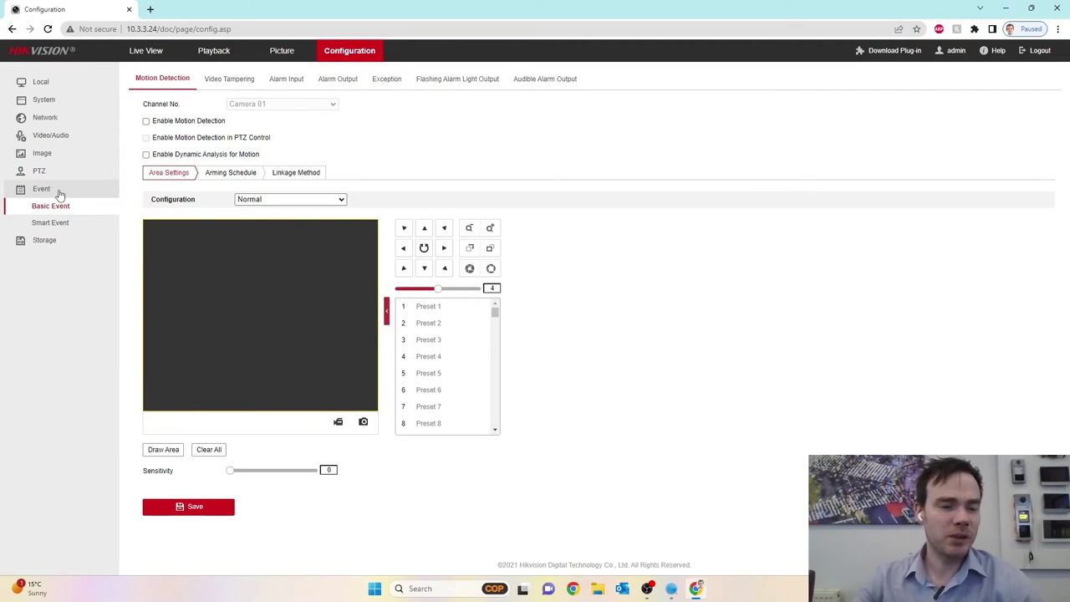
left_click(237, 82)
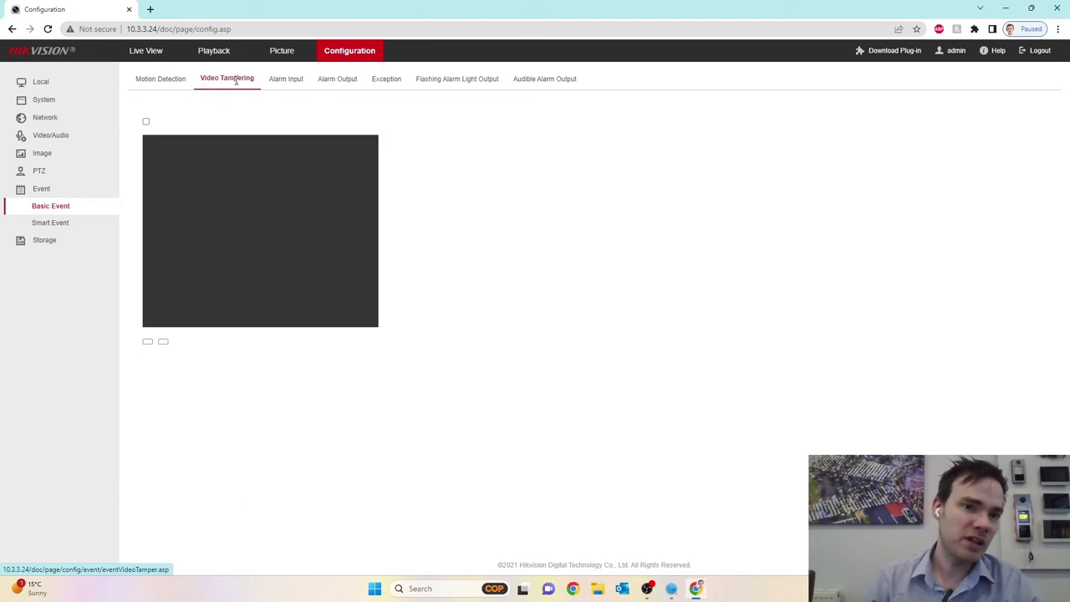
left_click(286, 80)
left_click(335, 79)
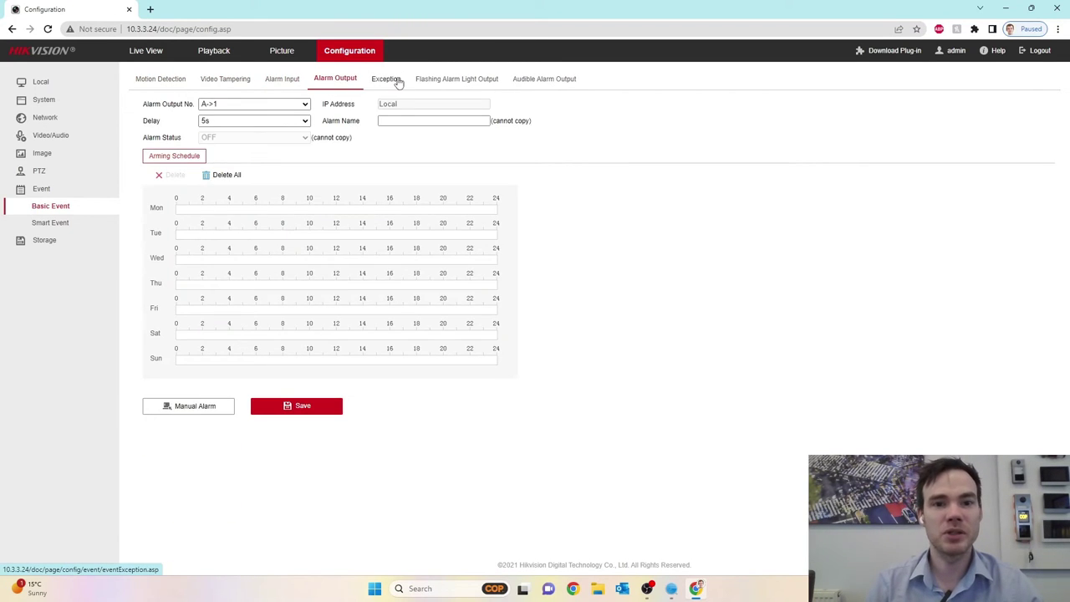
left_click(397, 80)
left_click(445, 84)
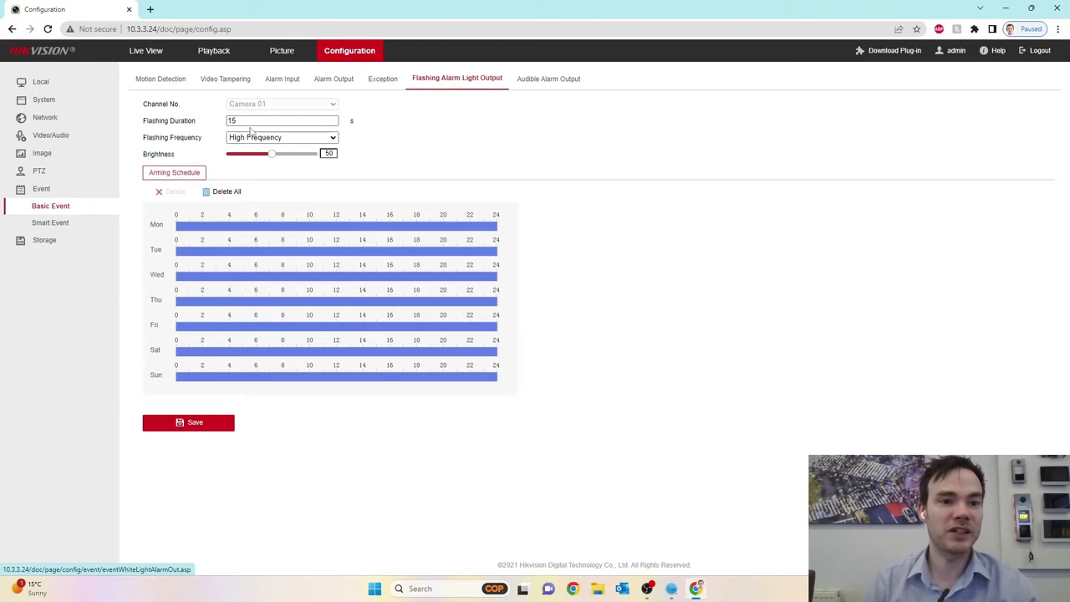
Keep High Frequency flashing, raise the brightness to 100, and save.
left_click(289, 139)
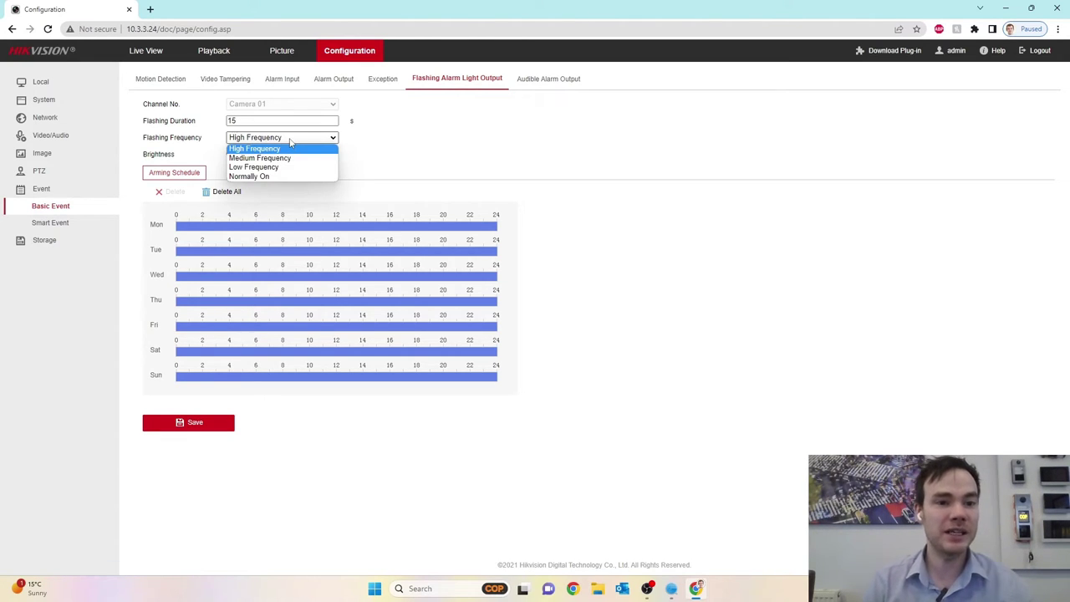
left_click(287, 148)
left_click_drag(274, 156, 320, 160)
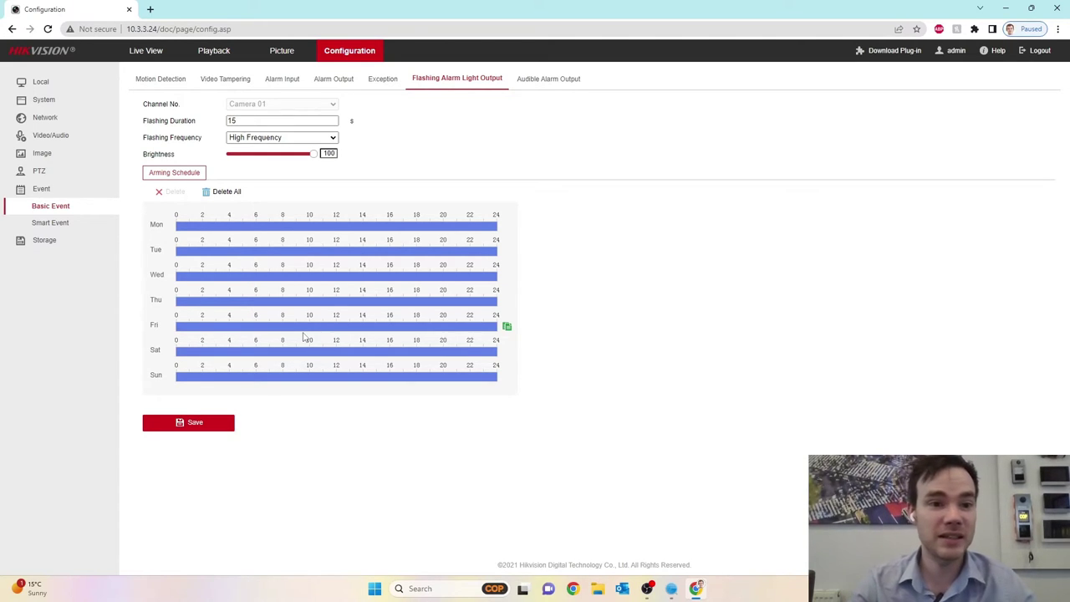
left_click(196, 430)
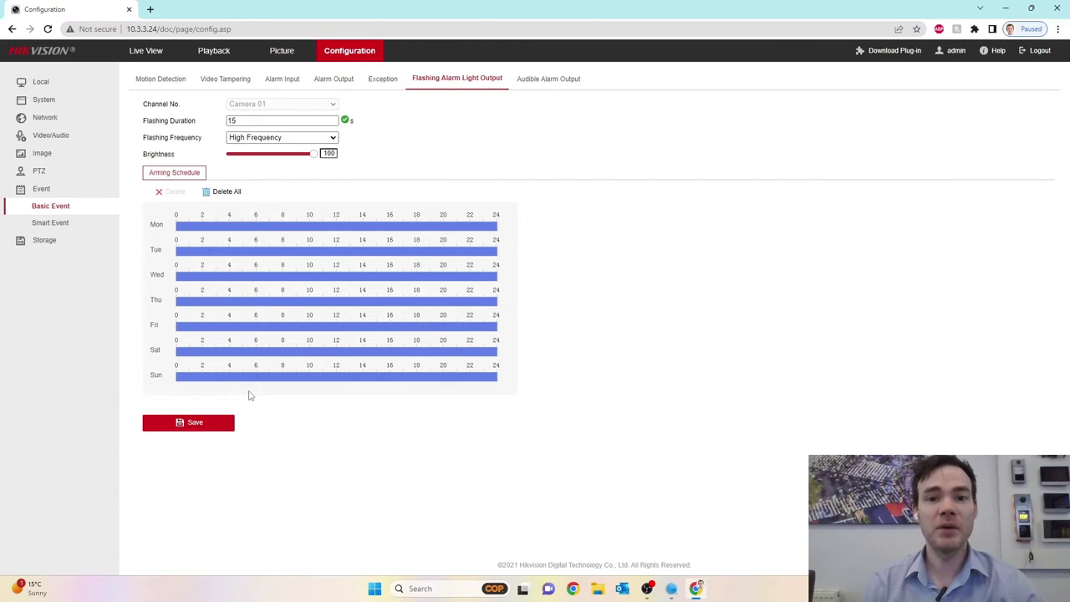
Go to Audible Alarm Output and keep Siren as the warning sound.
left_click(538, 76)
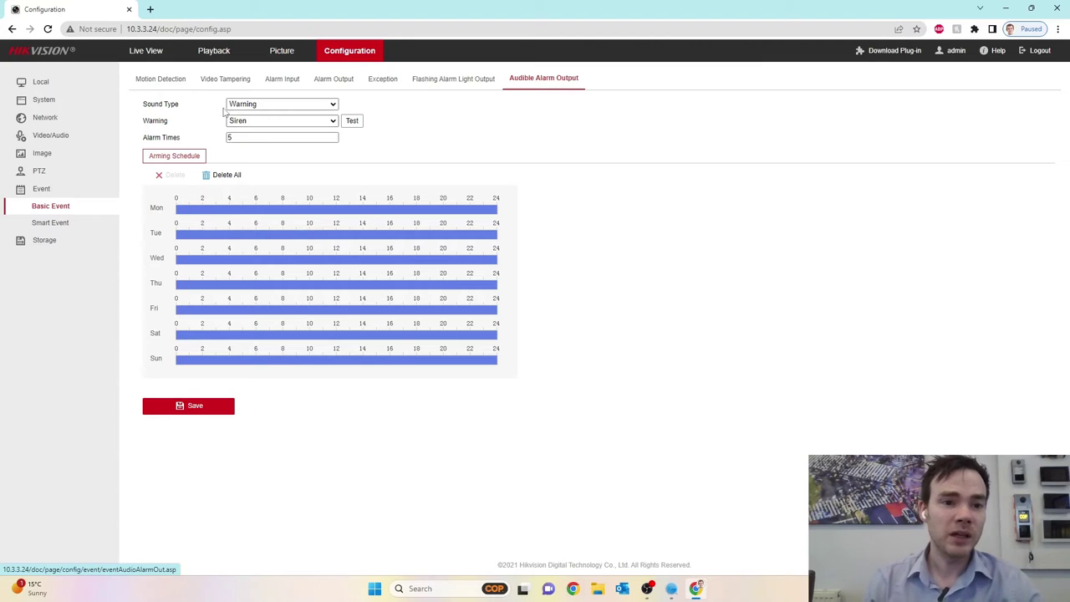
left_click(332, 122)
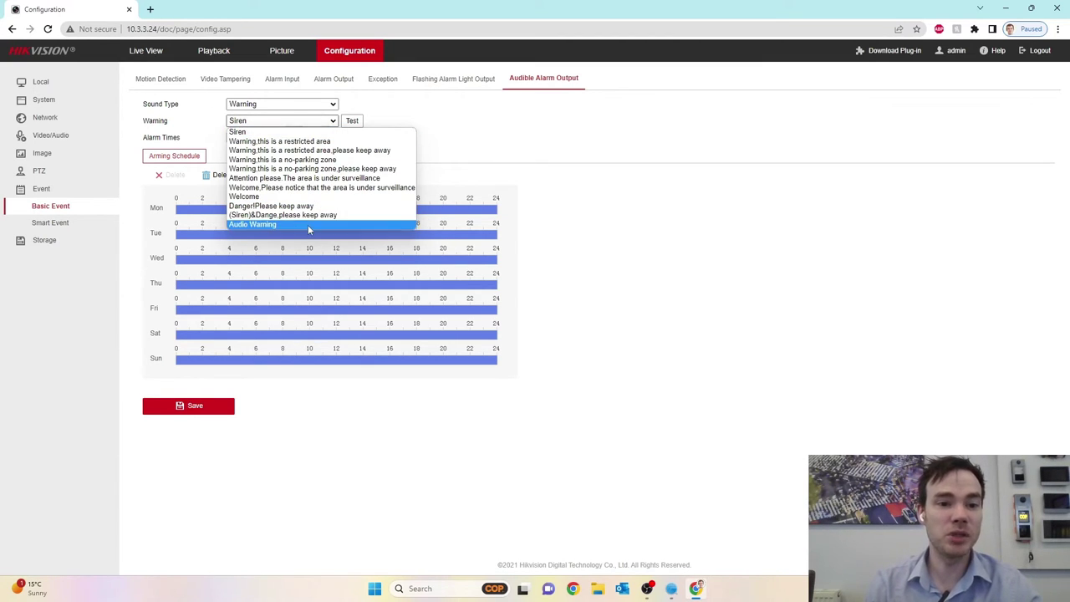
left_click(452, 145)
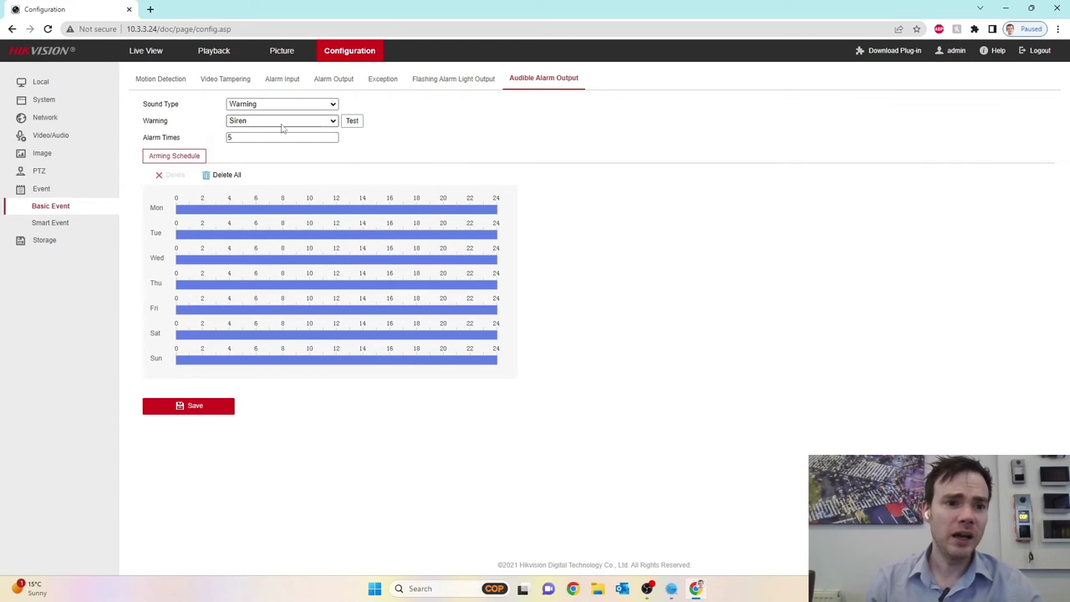
Change Alarm Times from 5 to 1 and set Sound Type to Custom Audio.
left_click(247, 136)
double_click(247, 137)
key("BackSpace")
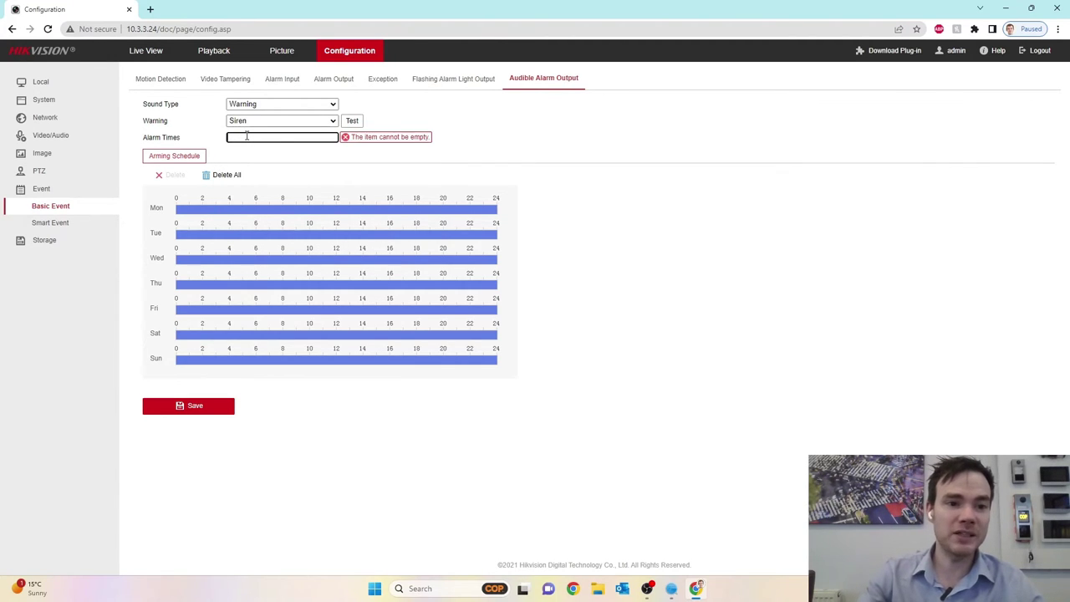
type("1")
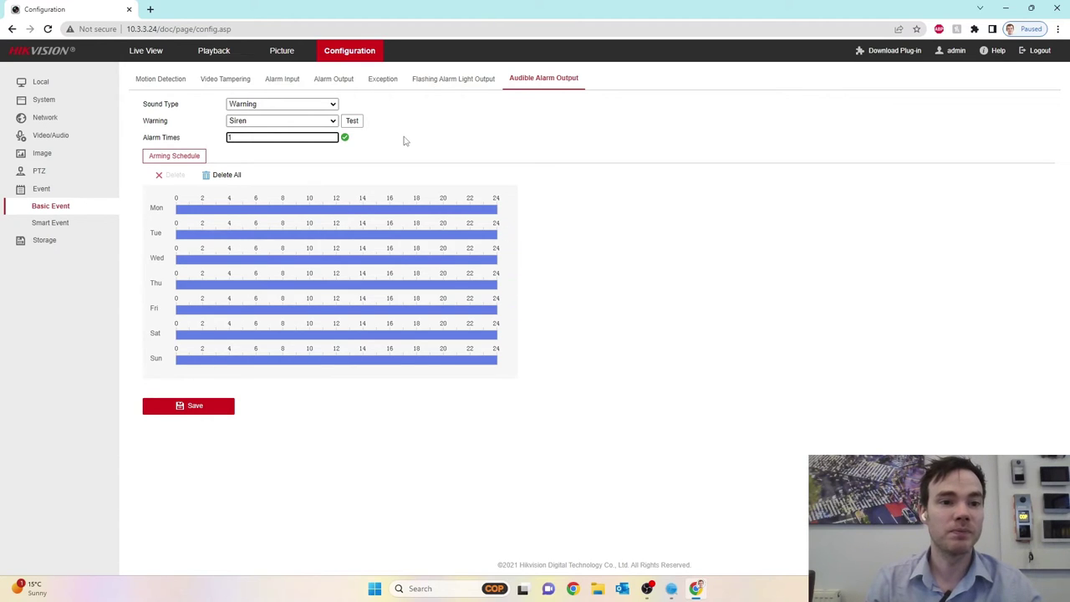
left_click(333, 104)
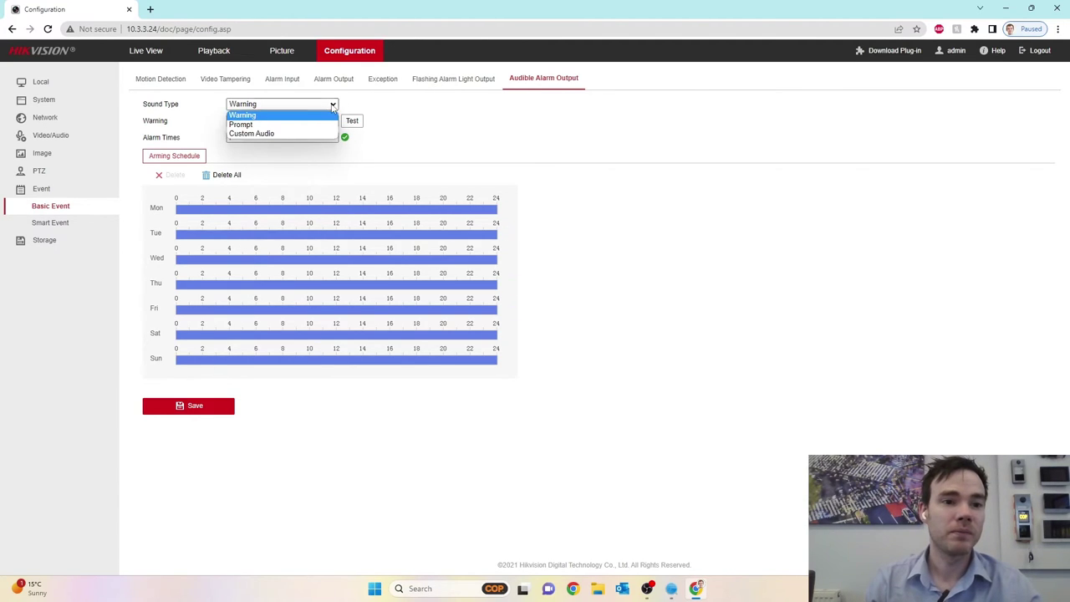
left_click(271, 132)
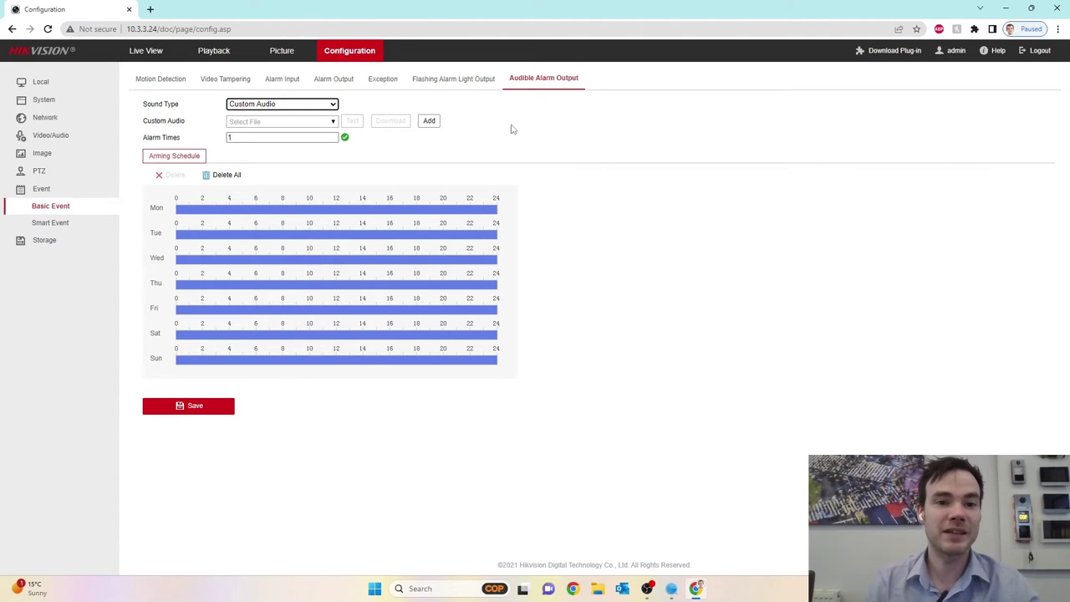
Add a custom audio clip, selecting COP.wav from the Music folder.
left_click(428, 124)
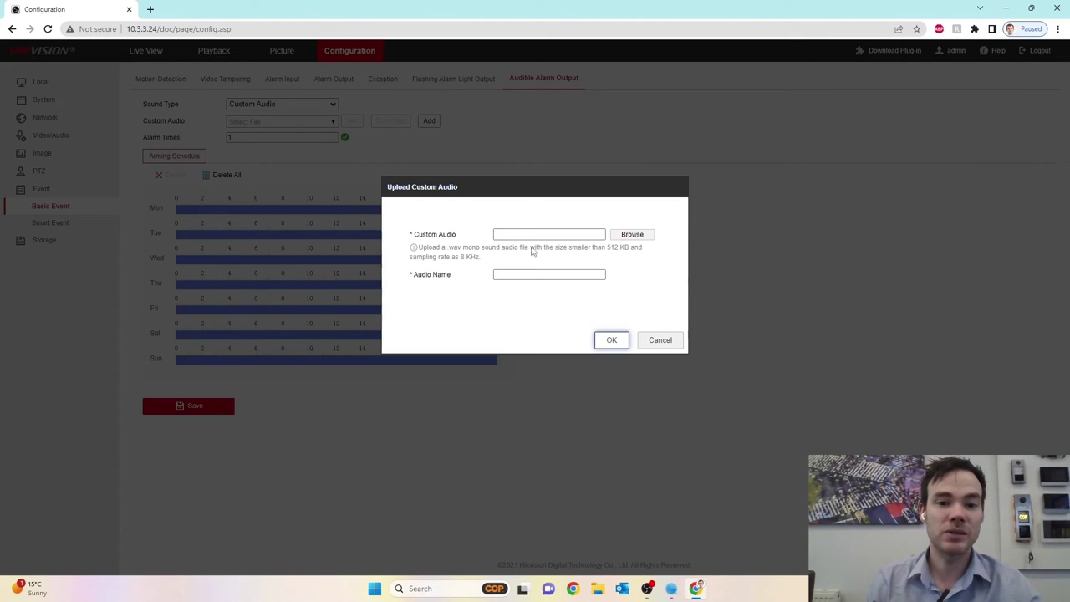
left_click(627, 239)
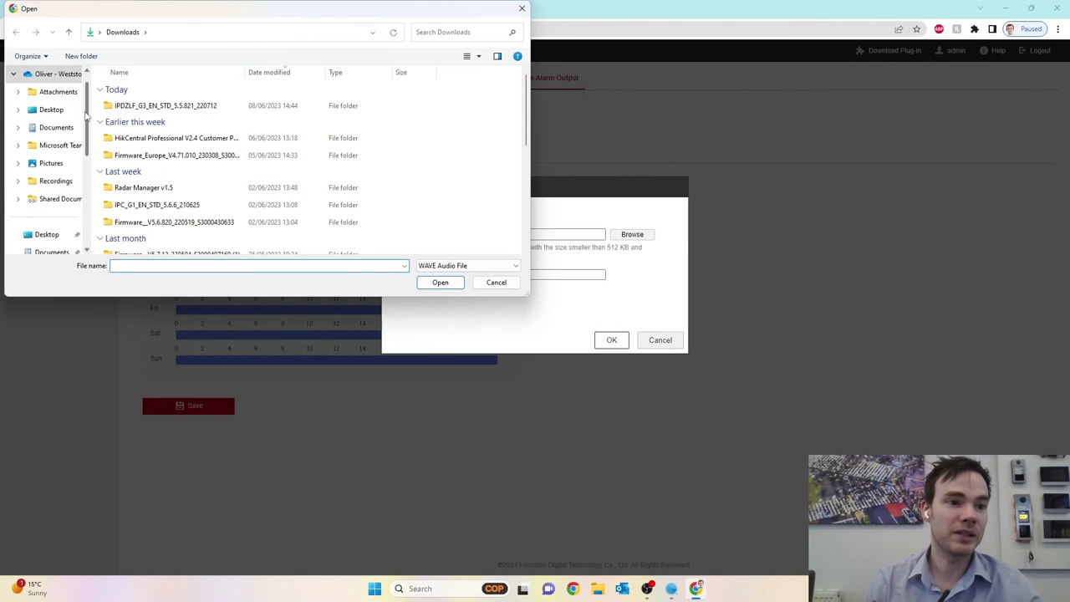
scroll(89, 140, "down", 2)
scroll(89, 140, "down", 3)
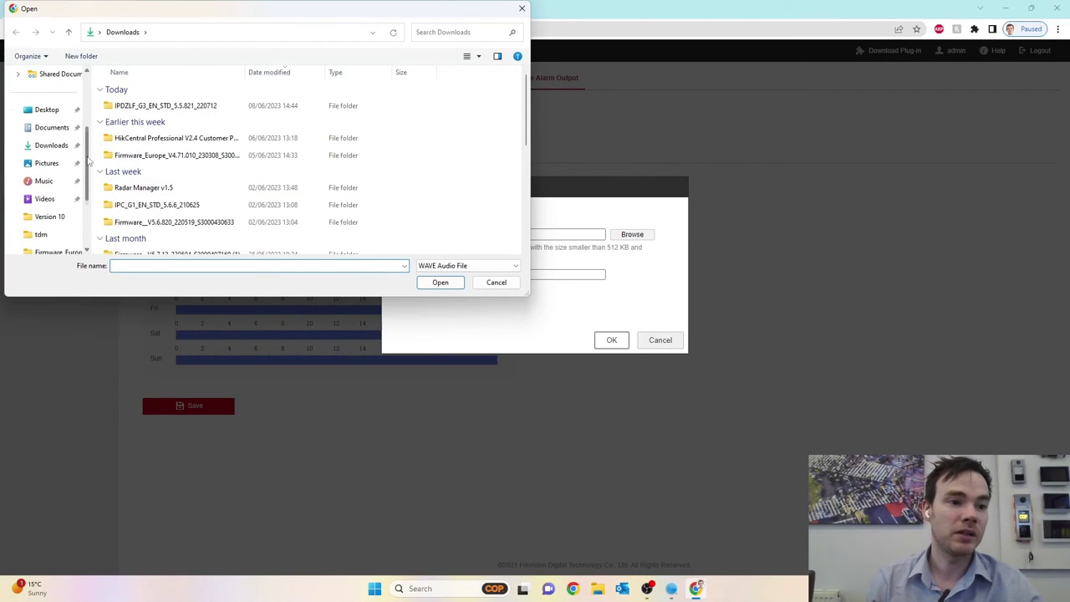
left_click(43, 180)
left_click(127, 94)
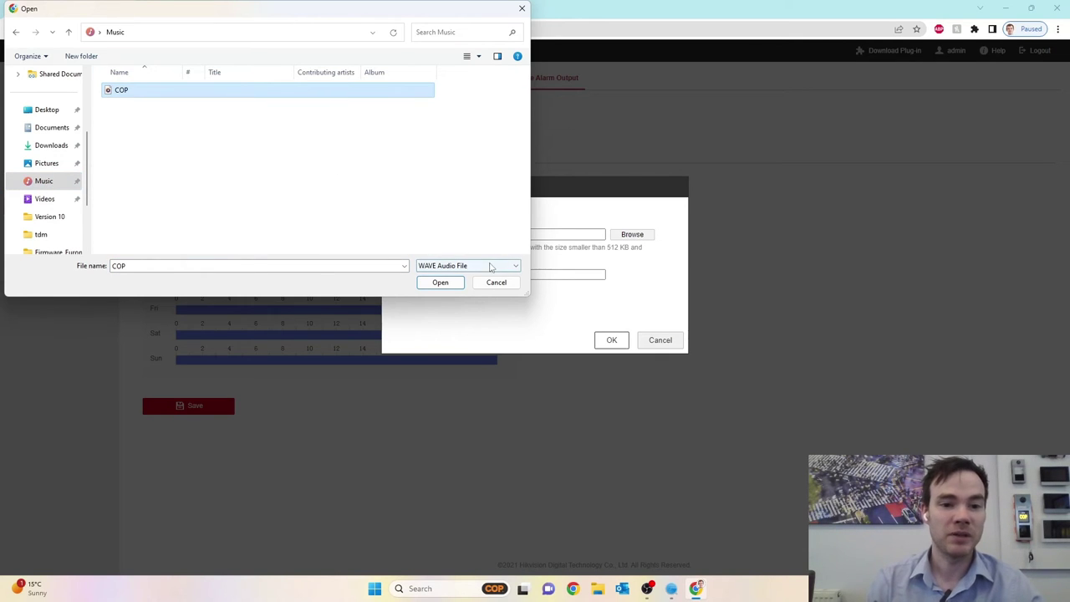
left_click(447, 285)
Name the clip 'COP', upload it, and save the audible alarm settings.
left_click(499, 277)
type("COP")
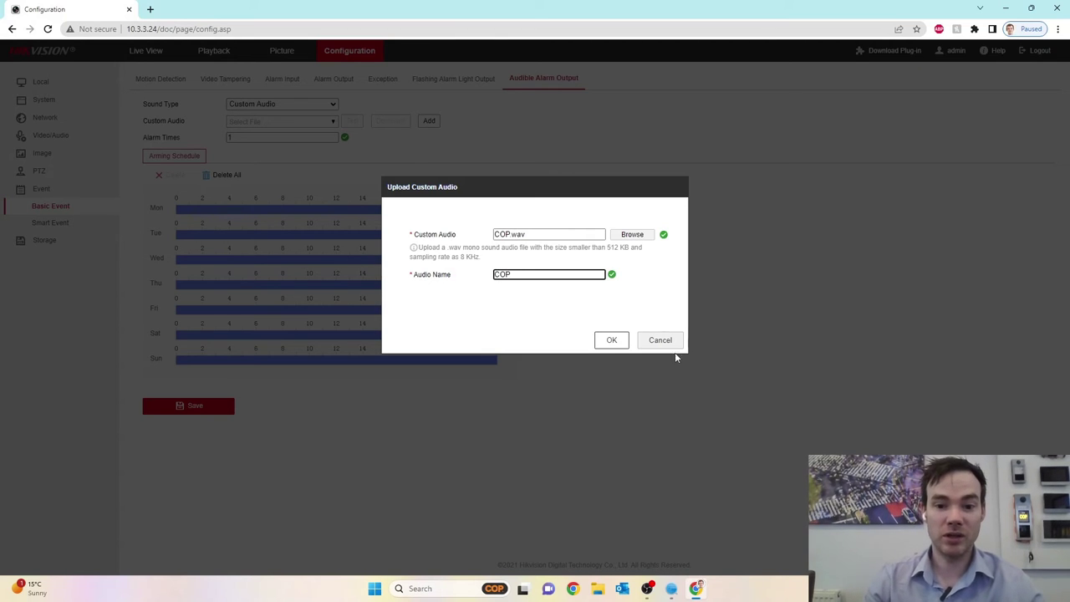
left_click(612, 340)
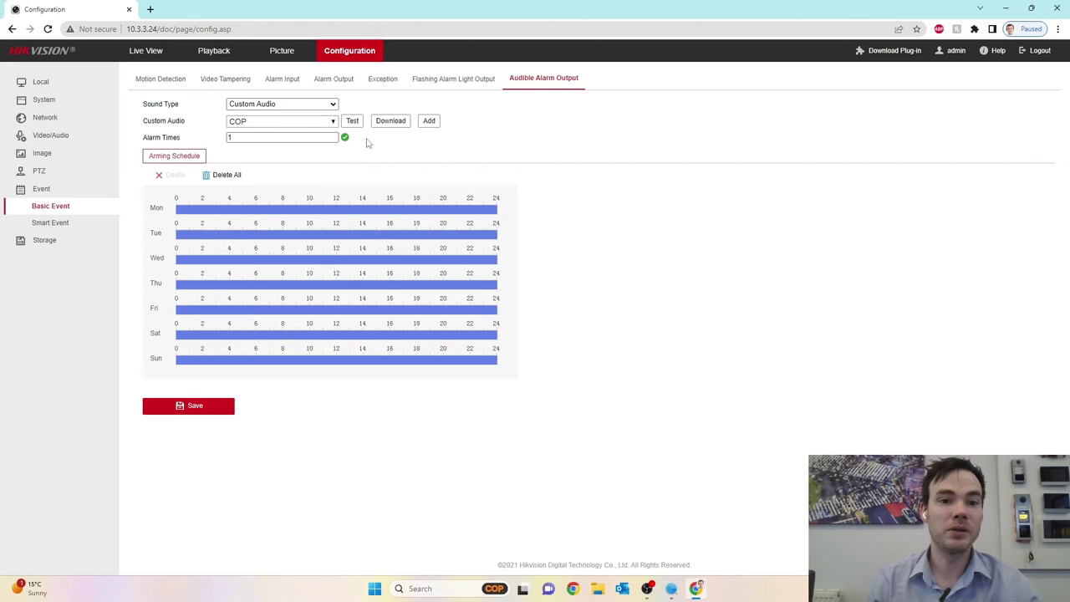
double_click(232, 138)
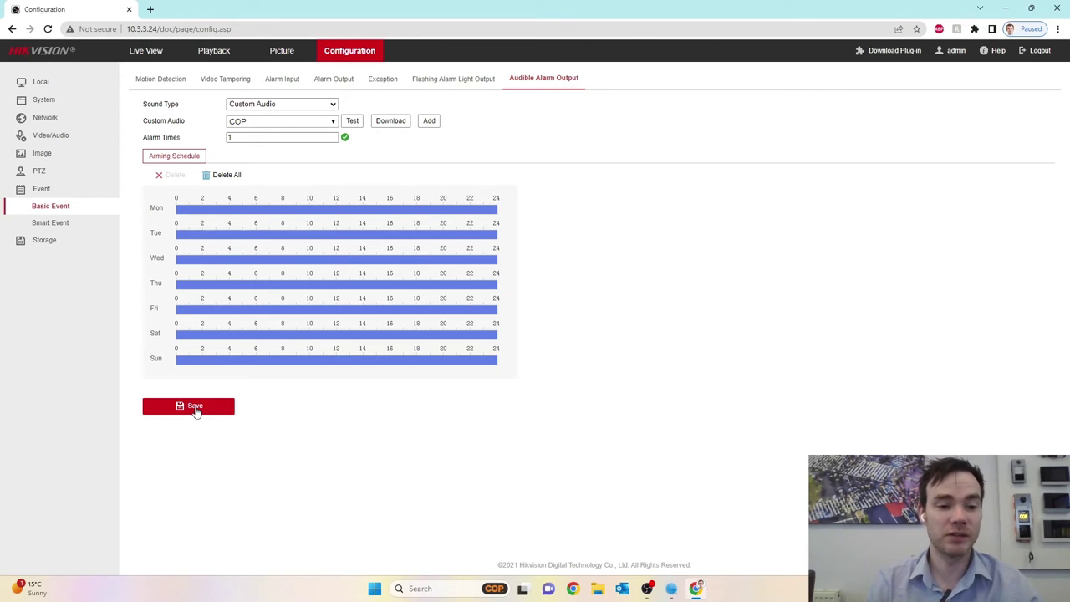
left_click(196, 408)
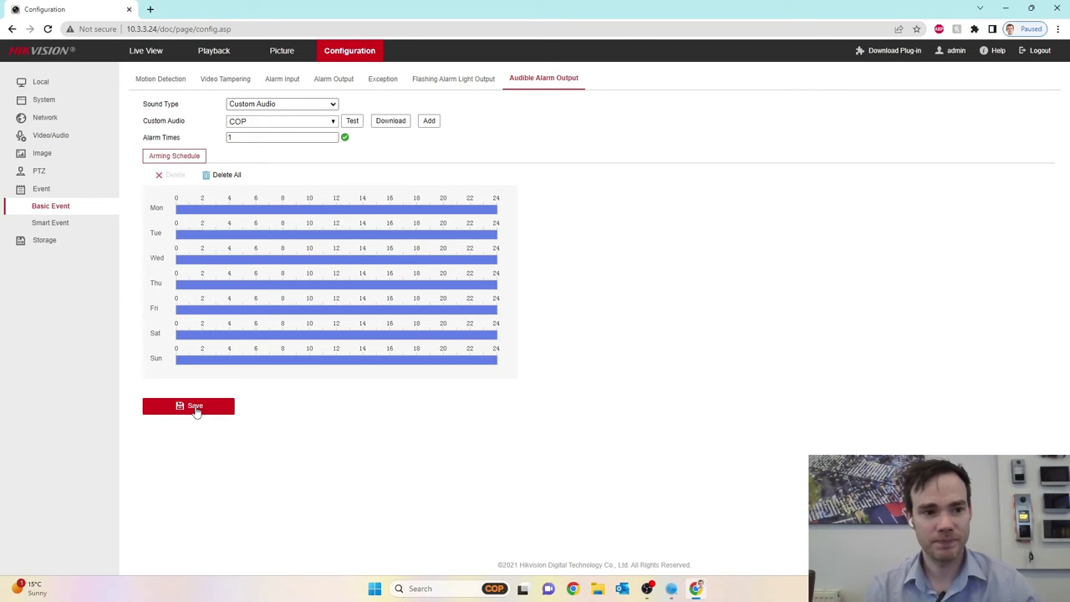
Browse the Smart Event tabs to reach Line Crossing Detection.
left_click(59, 224)
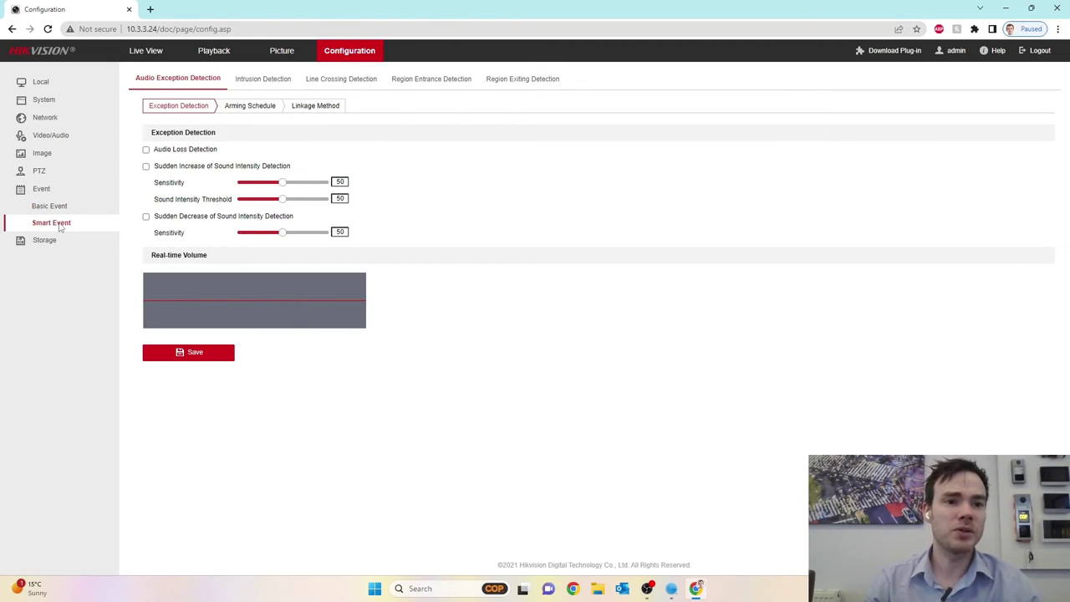
left_click(258, 78)
left_click(333, 78)
left_click(418, 80)
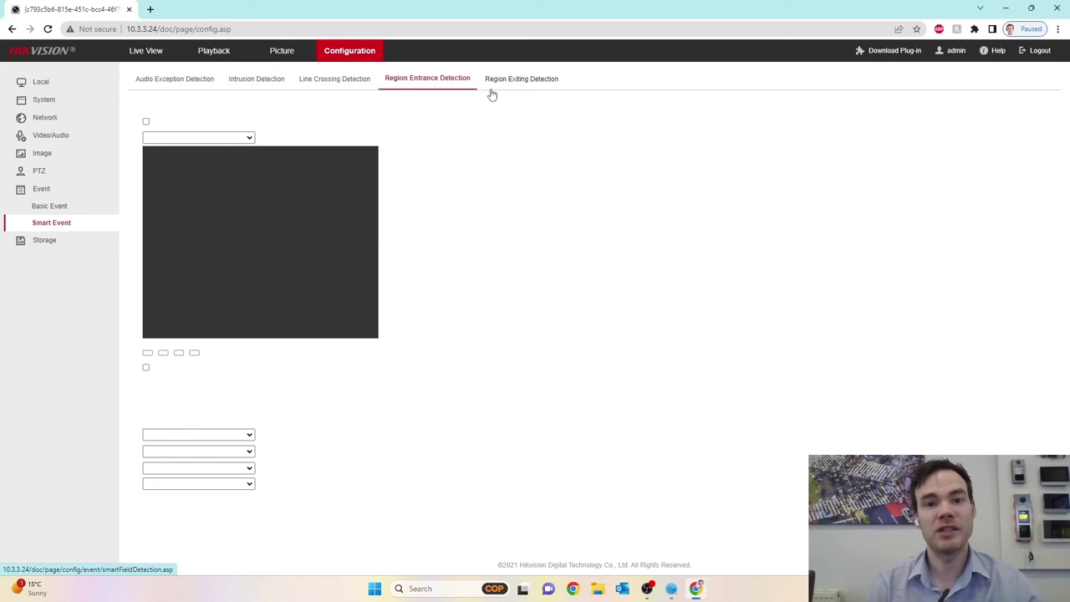
left_click(341, 81)
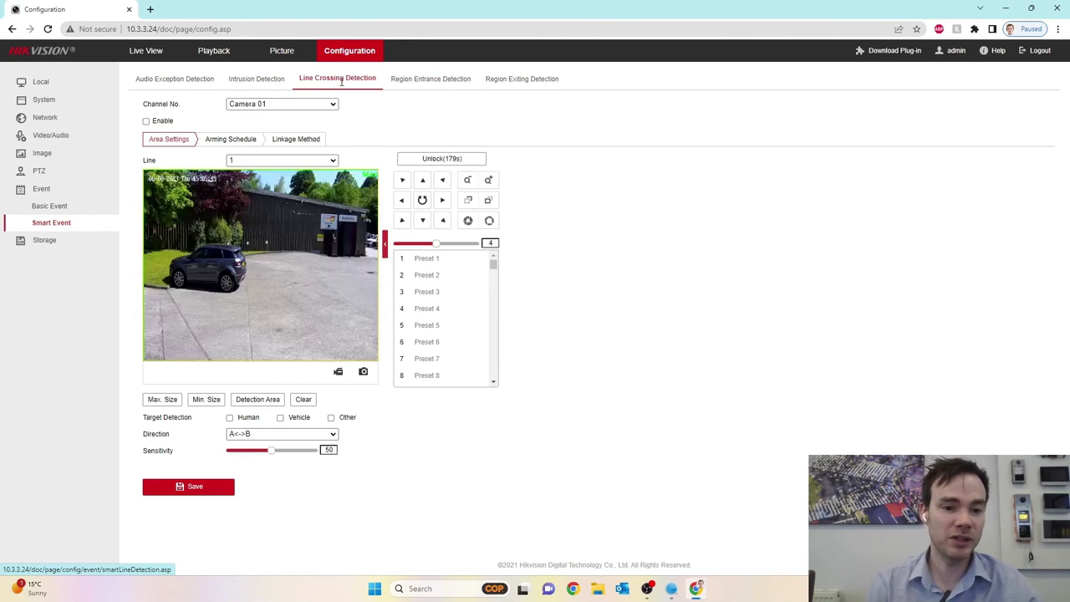
Switch the channel to Camera 02, view its Linkage Method, then return to Area Settings.
left_click(329, 105)
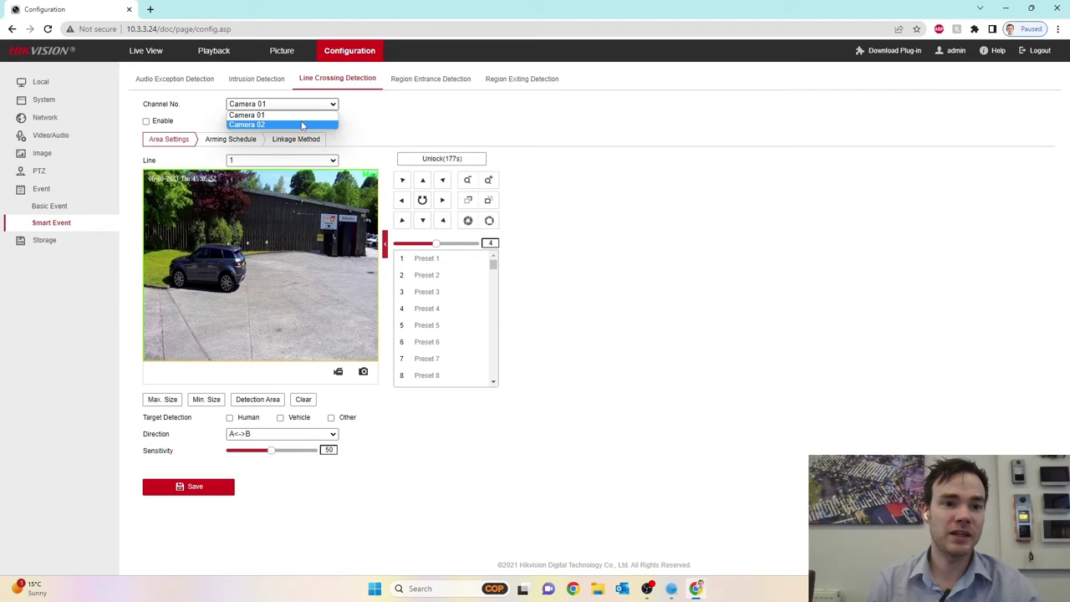
left_click(303, 124)
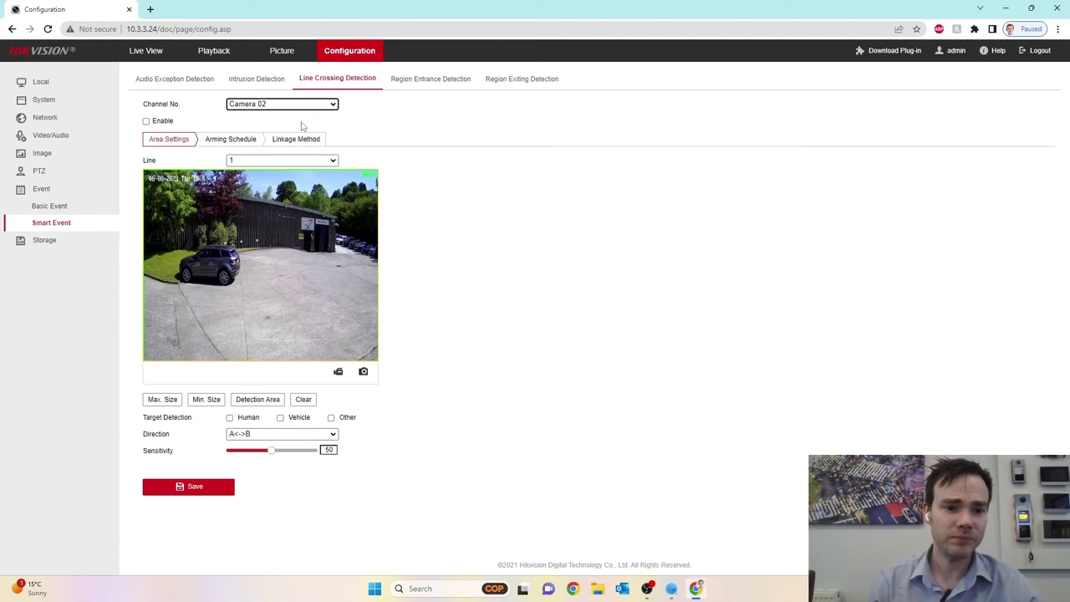
left_click(291, 140)
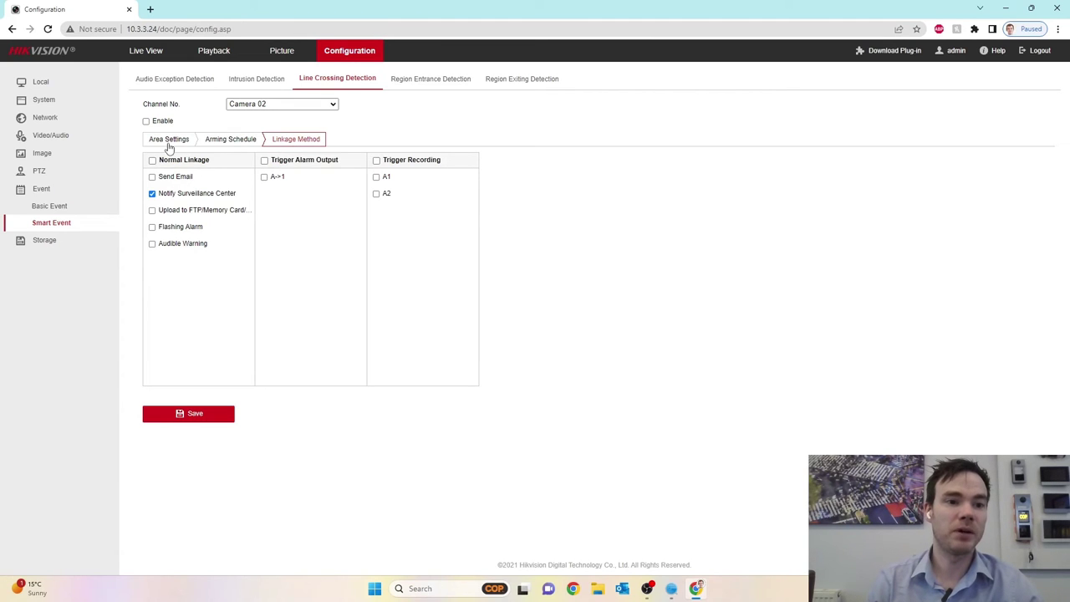
left_click(168, 140)
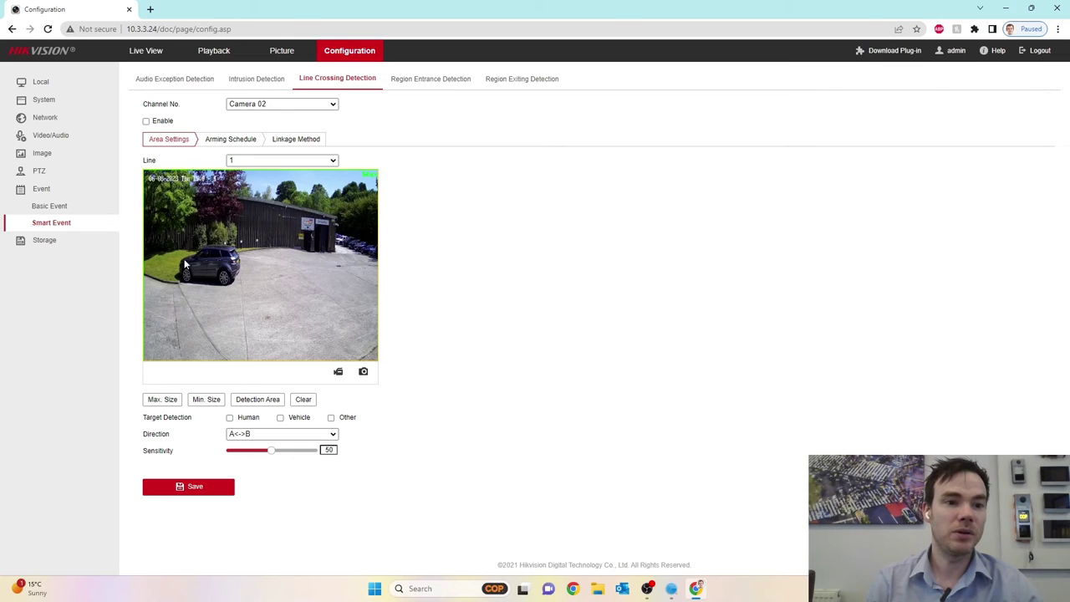
Enable line crossing, draw line 1 on the preview's left side, and detect Human targets.
left_click(146, 121)
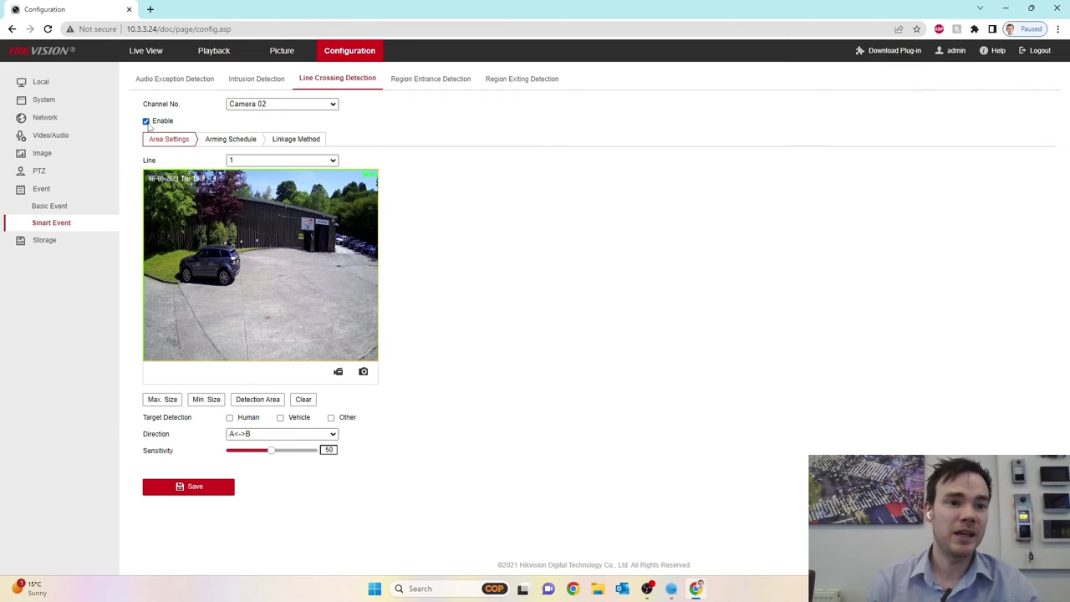
left_click(262, 403)
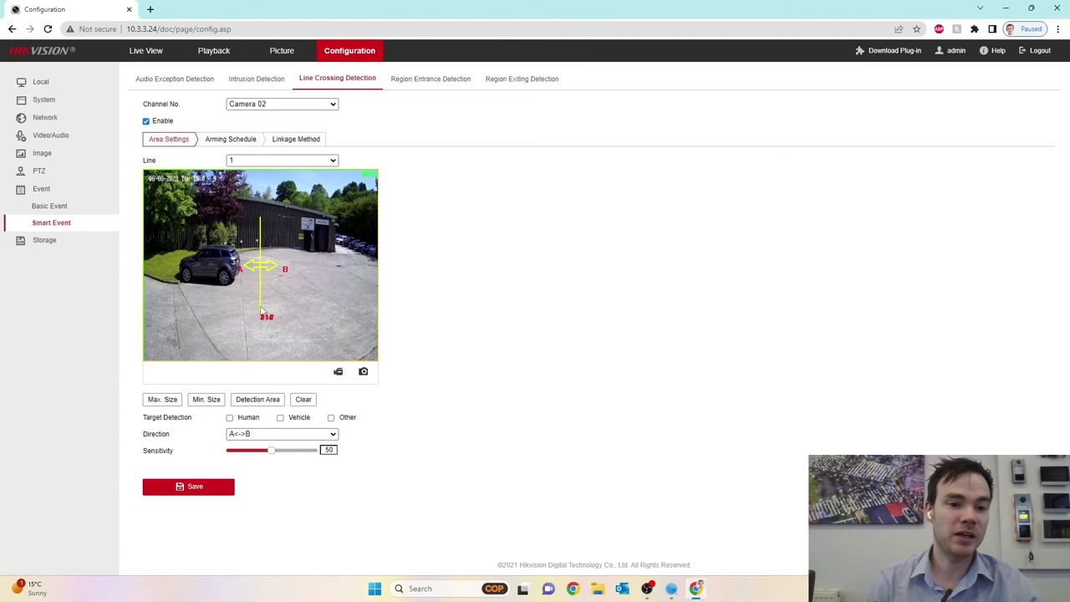
left_click_drag(261, 309, 185, 355)
left_click_drag(185, 266, 171, 286)
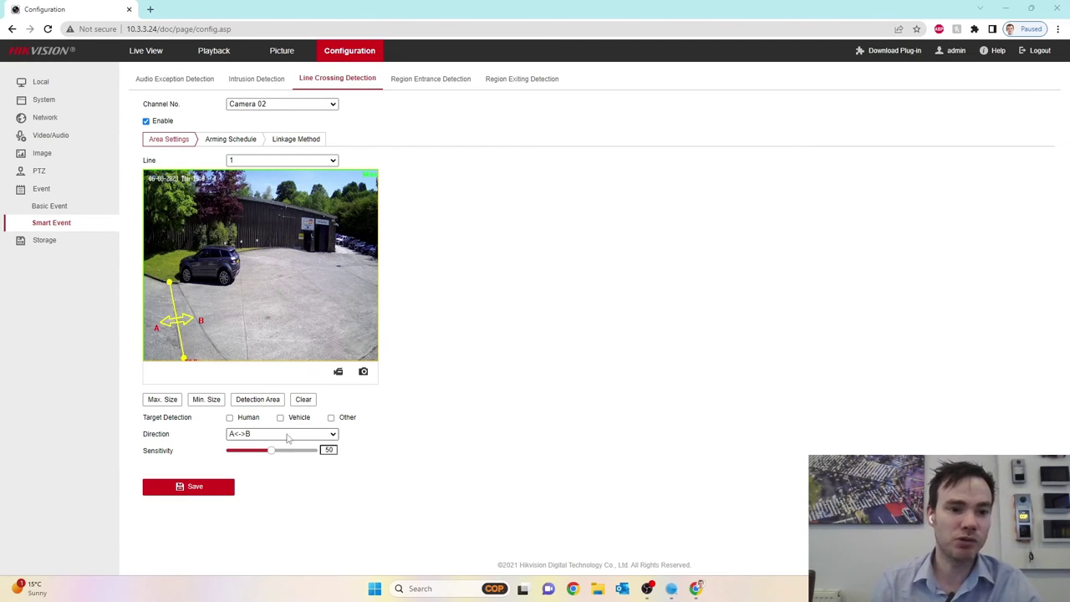
left_click(230, 418)
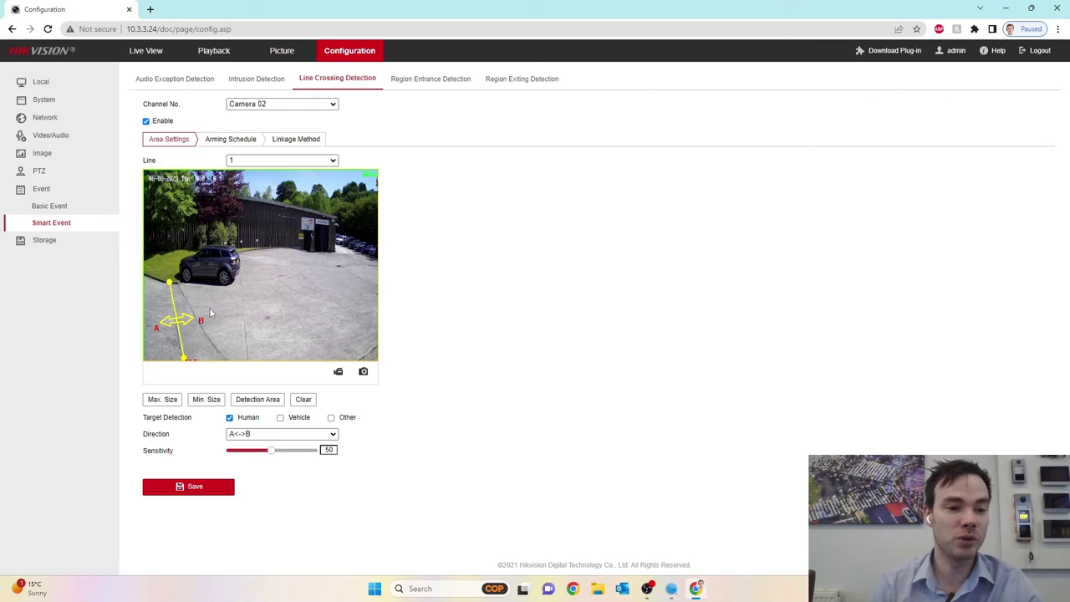
Drag line 1 and its endpoints until it stands upright beside the parked car.
left_click_drag(178, 322, 161, 214)
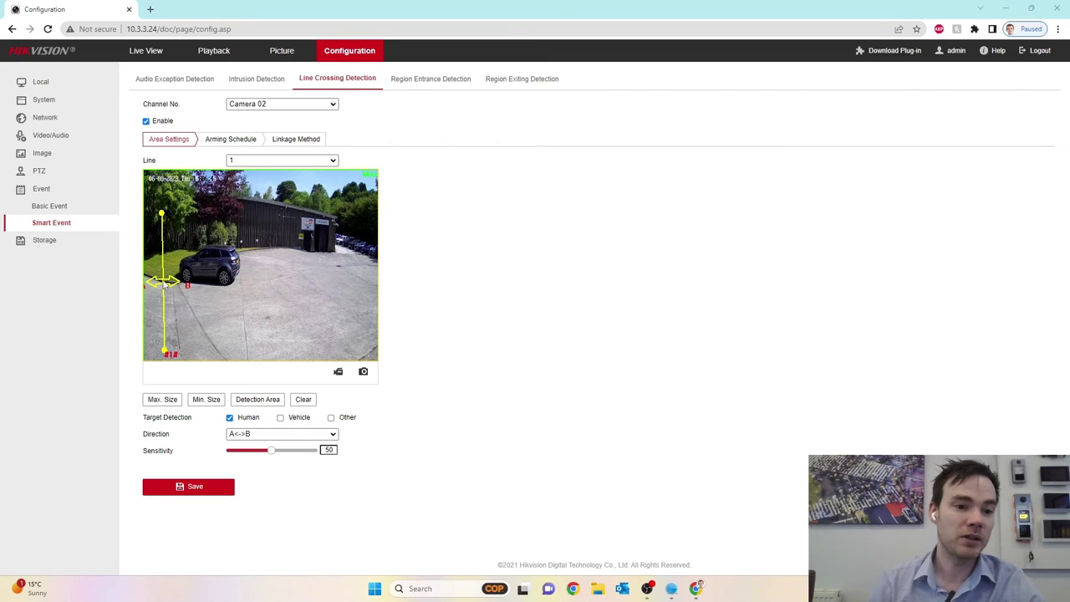
left_click_drag(163, 285, 157, 286)
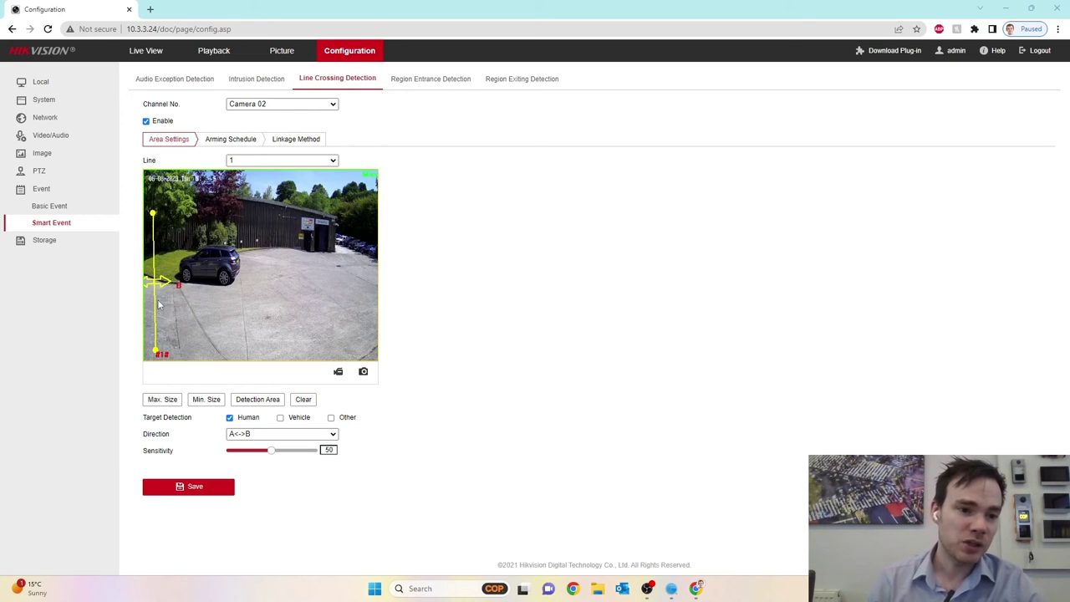
left_click_drag(154, 288, 151, 289)
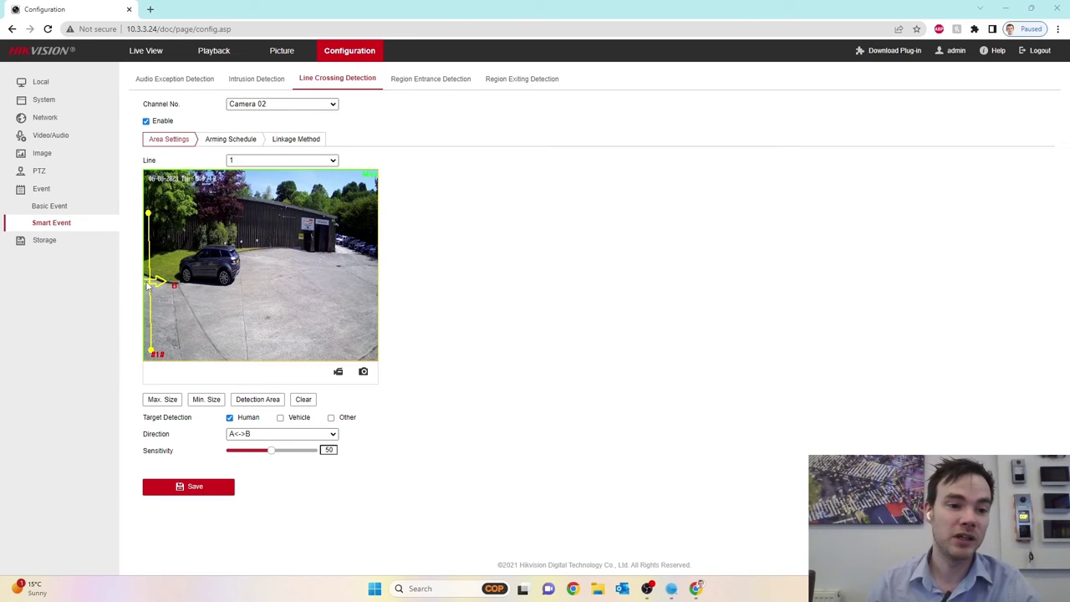
left_click_drag(152, 287, 215, 289)
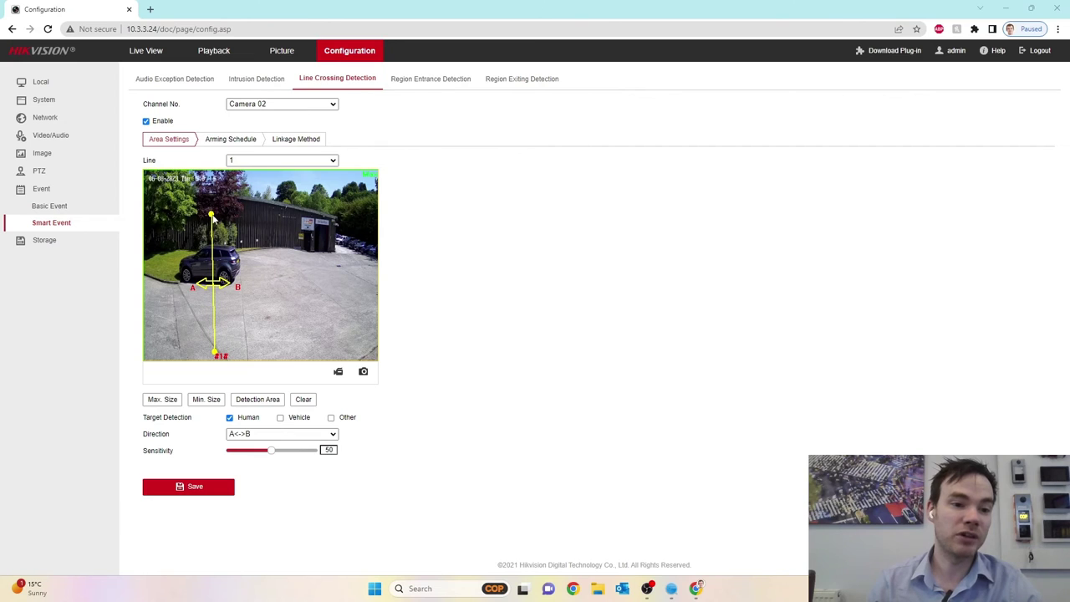
left_click_drag(212, 217, 174, 282)
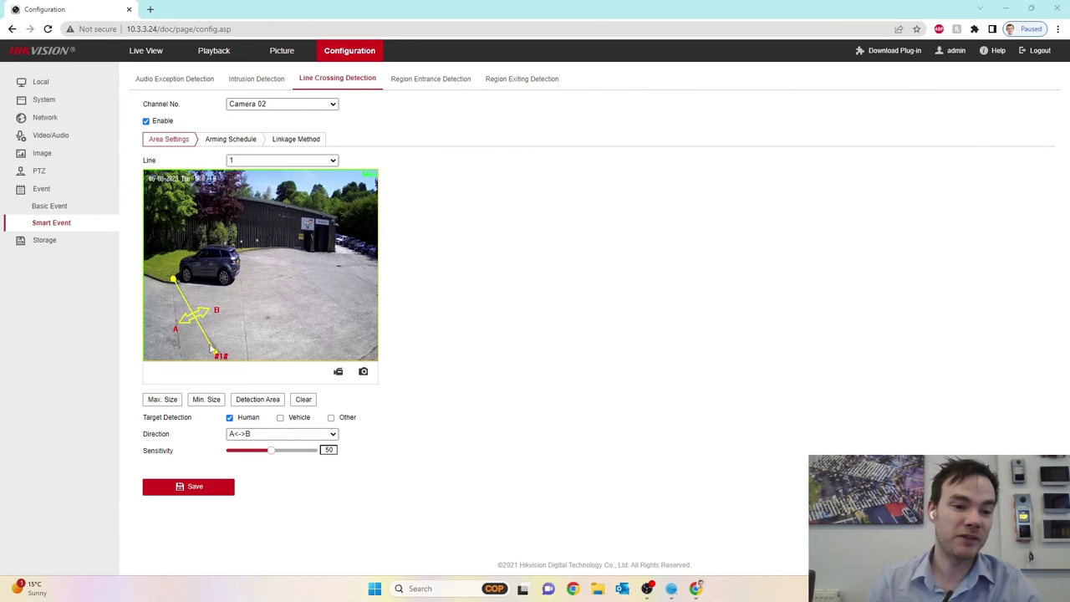
left_click_drag(215, 356, 182, 360)
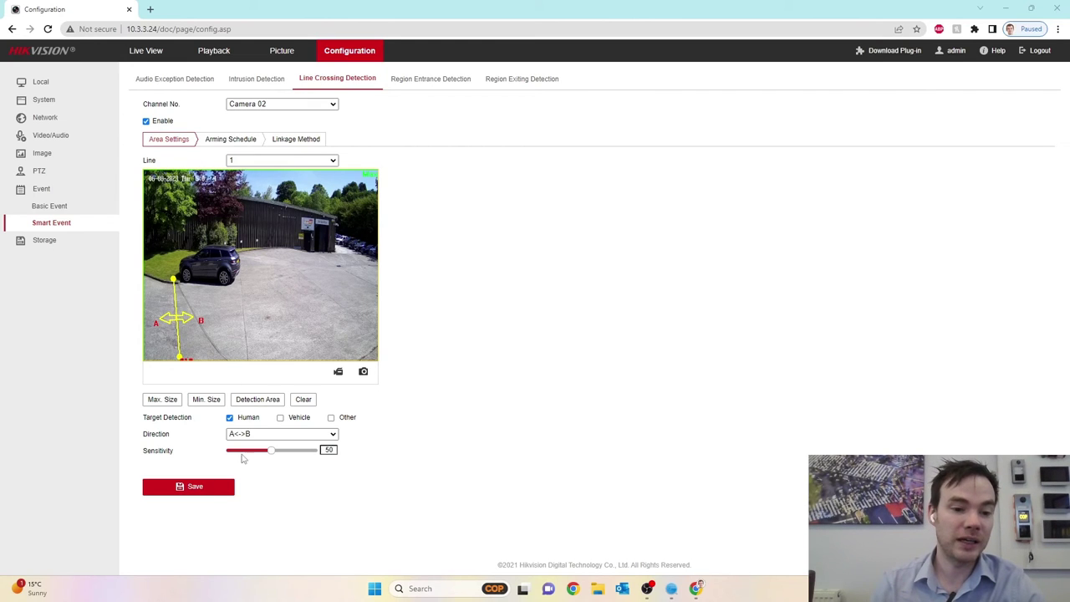
Set the crossing direction to B->A and save.
left_click(248, 435)
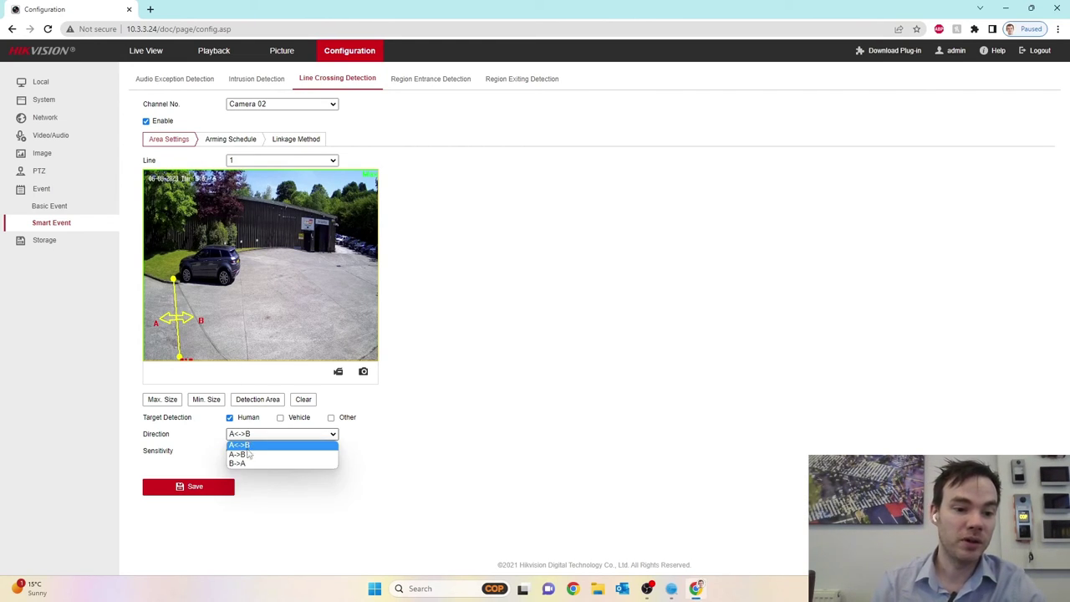
left_click(238, 463)
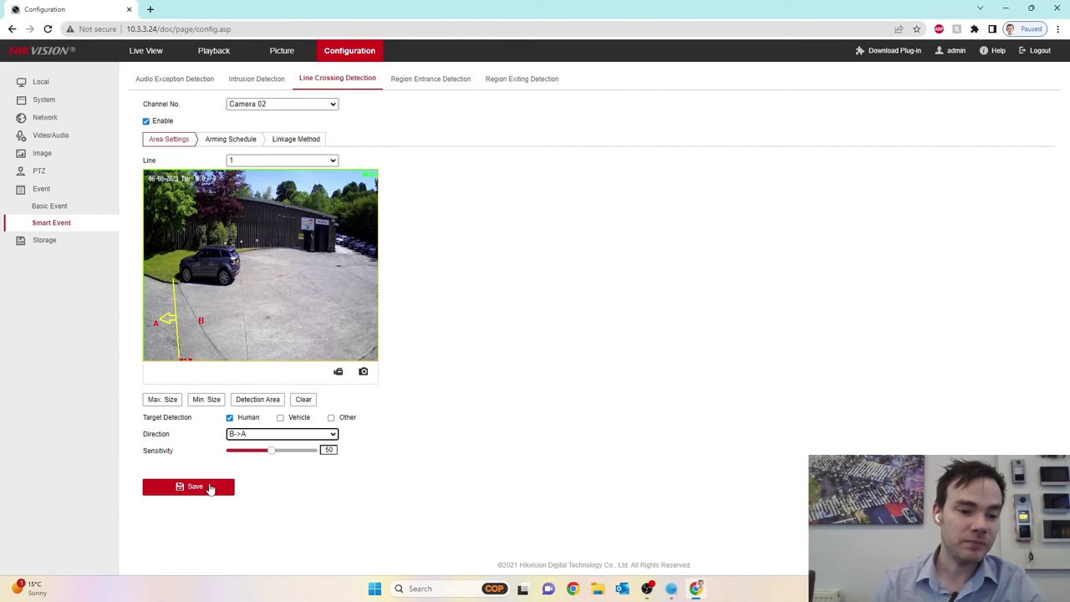
left_click(210, 488)
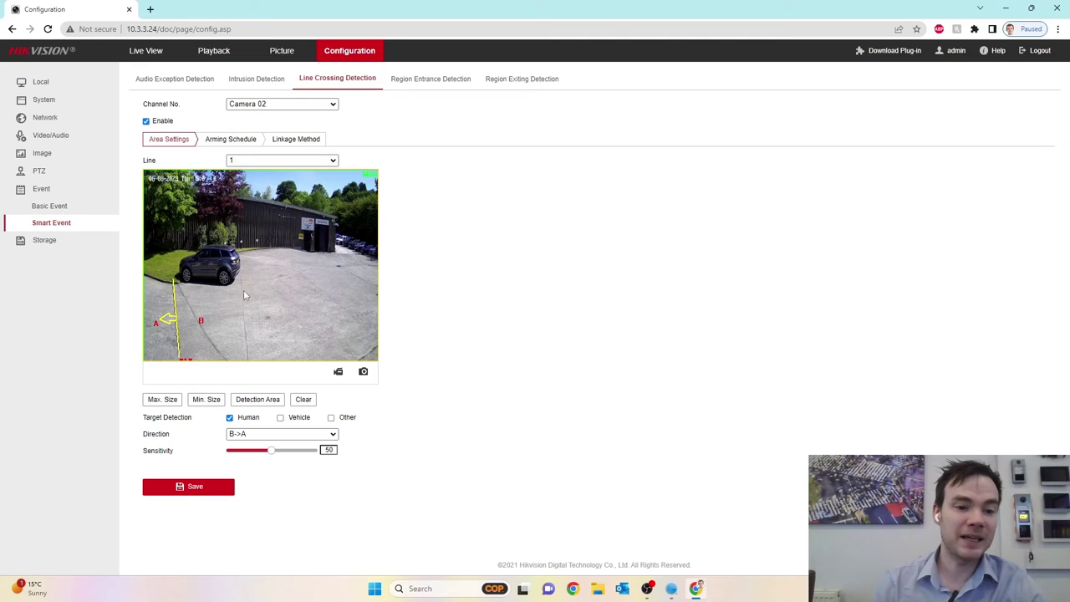
Draw the minimum and maximum target size boxes on the preview and save.
left_click_drag(216, 260, 240, 296)
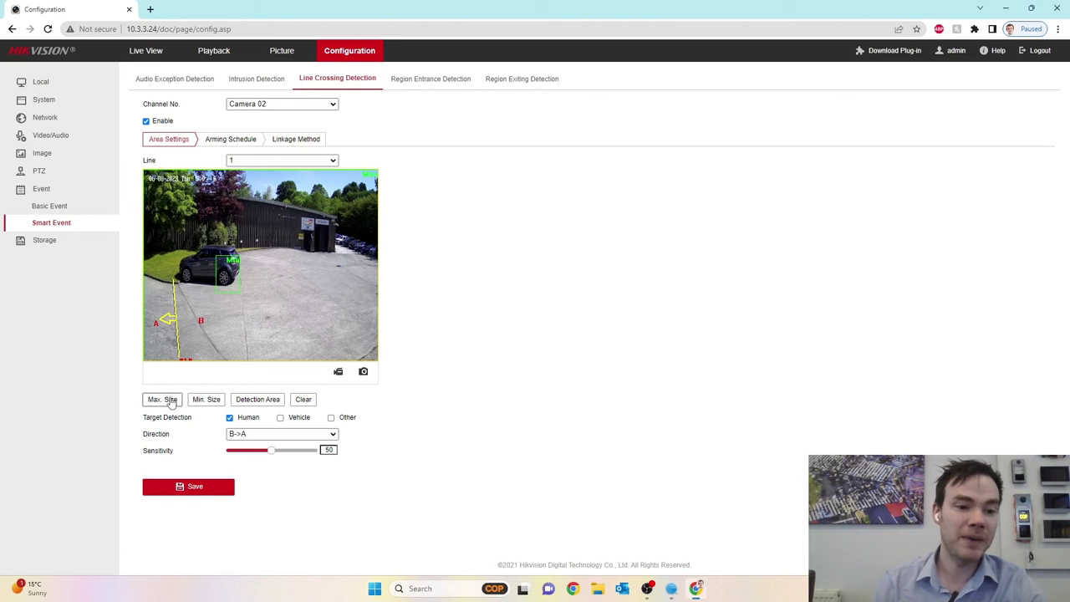
left_click_drag(165, 211, 254, 328)
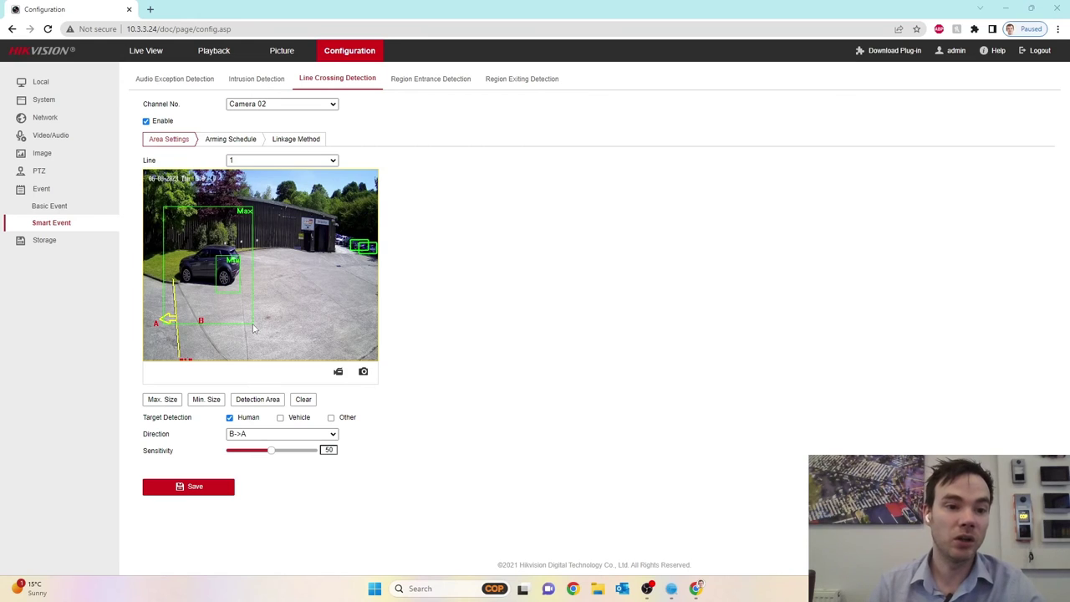
left_click(207, 495)
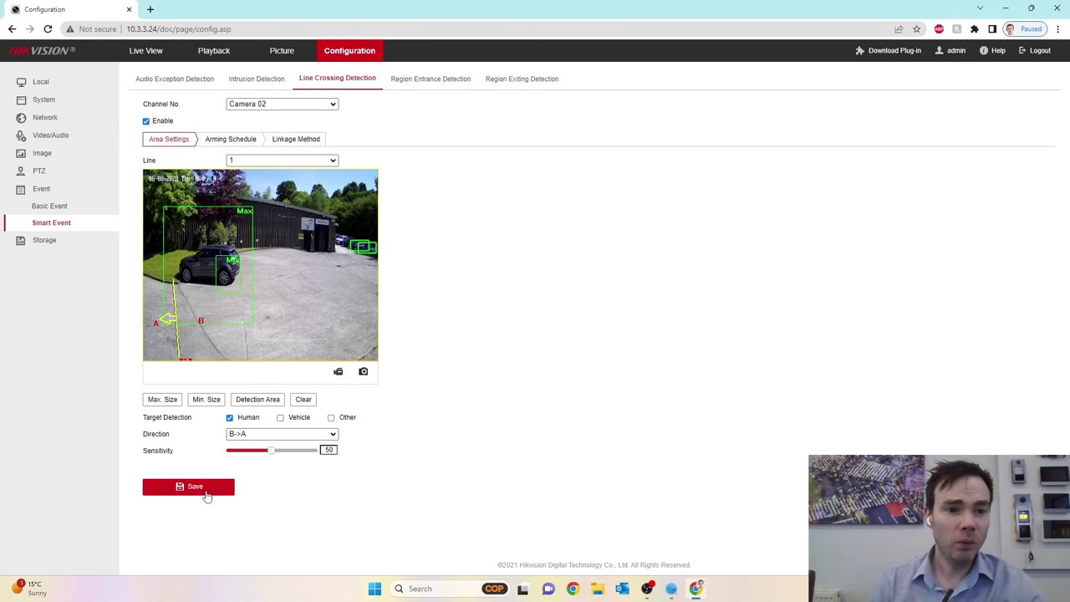
Check Flashing Alarm and Audible Warning in Camera 02's Linkage Method and save.
left_click(231, 140)
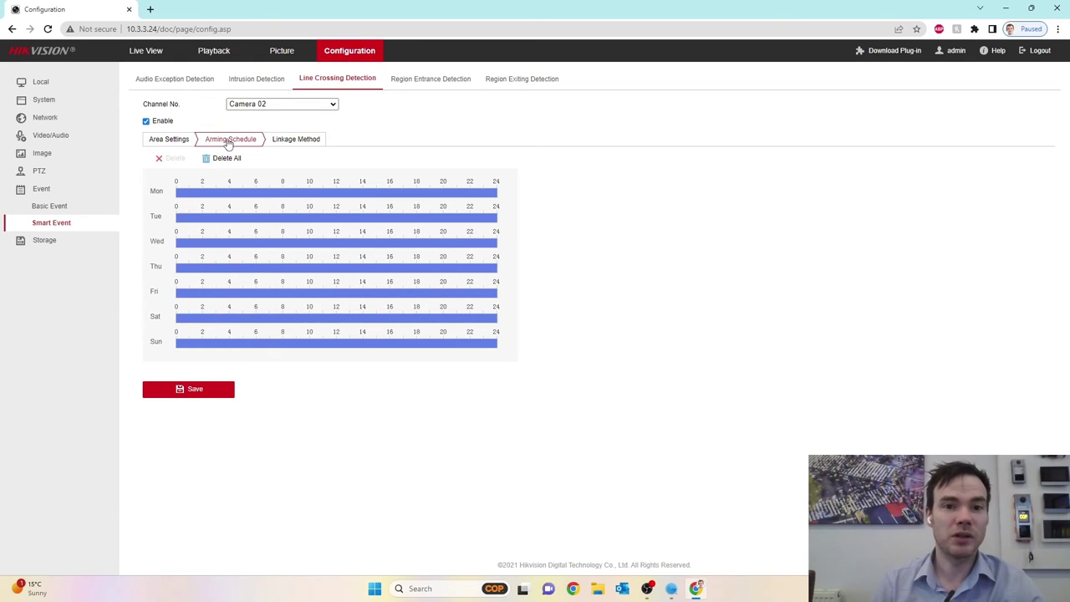
left_click(301, 140)
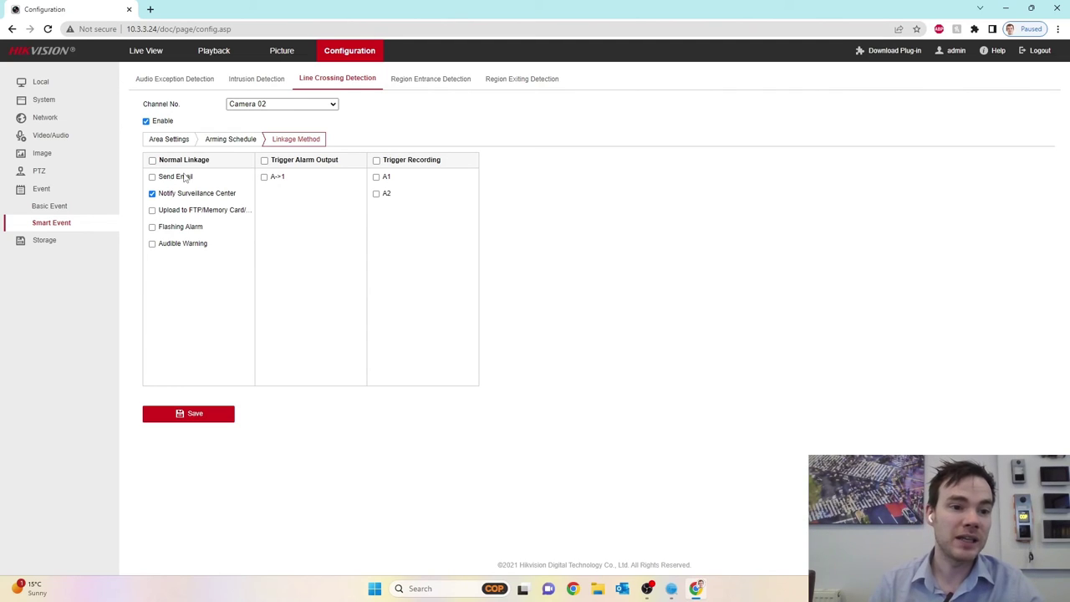
left_click(153, 226)
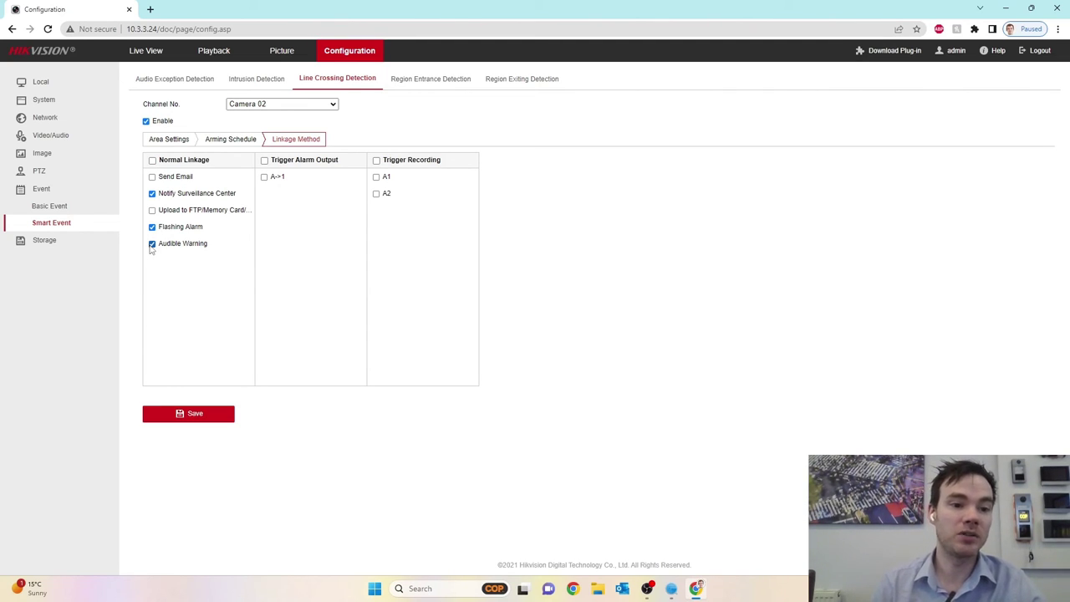
left_click(194, 416)
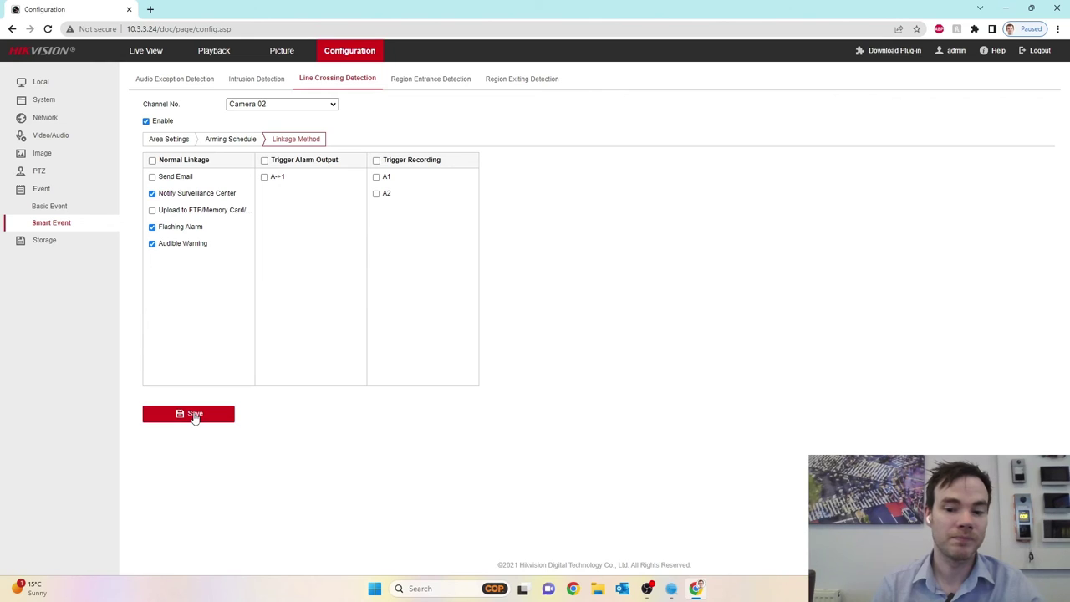